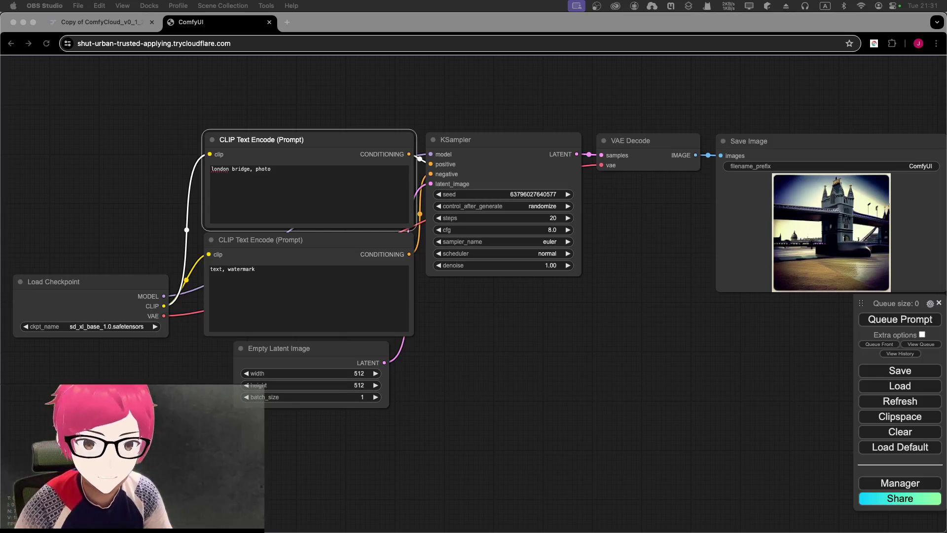
- Examine the text-to-image workflow's nodes: both text prompts, the KSampler, VAE Decode, Save Image and Empty Latent Image
left_click(124, 168)
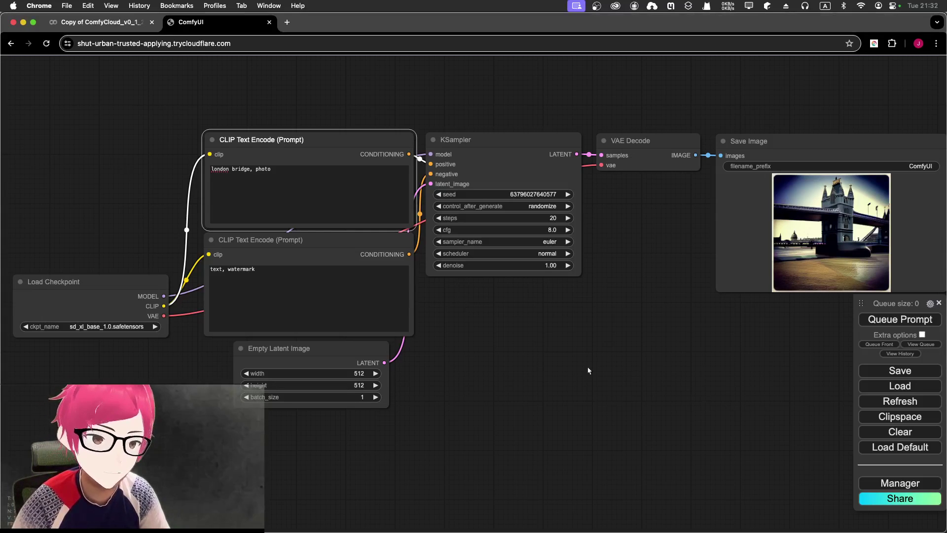
left_click_drag(607, 374, 630, 354)
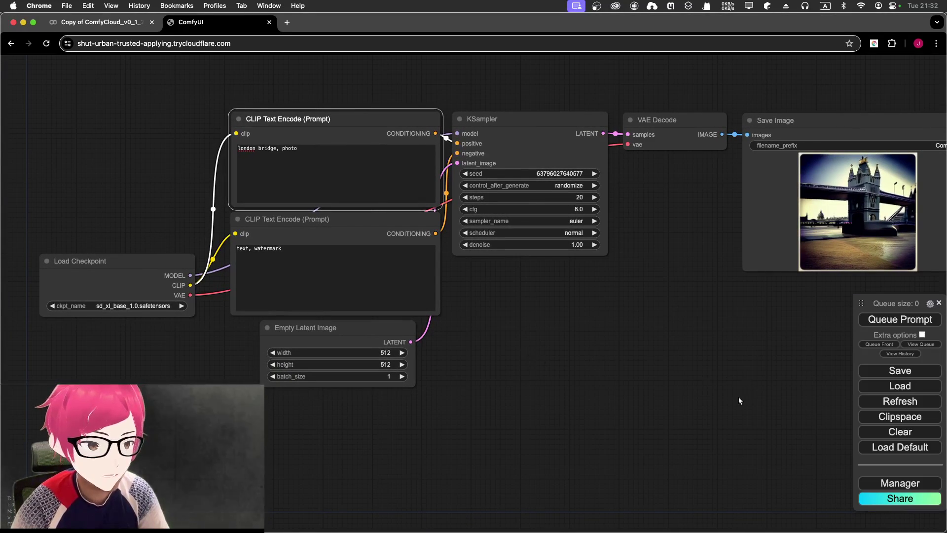
left_click(473, 312)
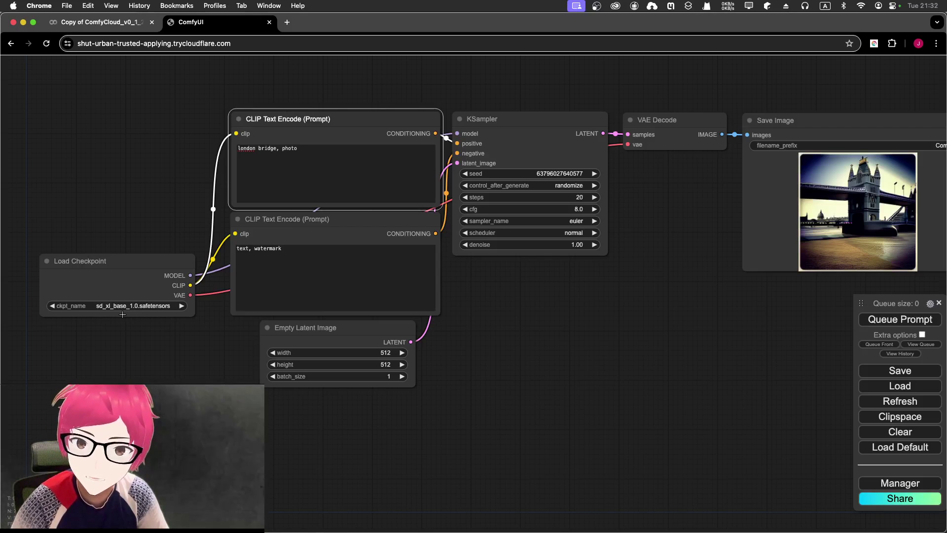
left_click(278, 164)
left_click(273, 261)
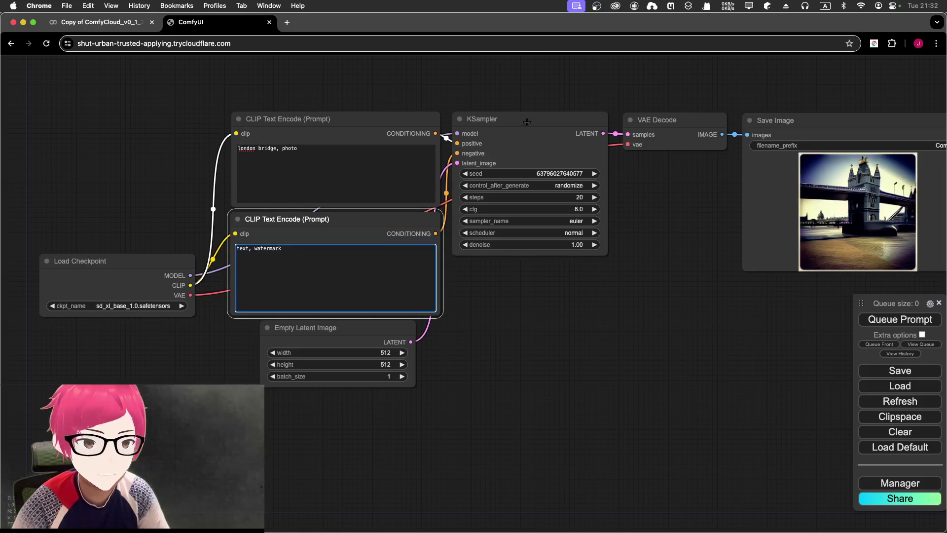
left_click_drag(527, 122, 528, 121)
left_click(657, 131)
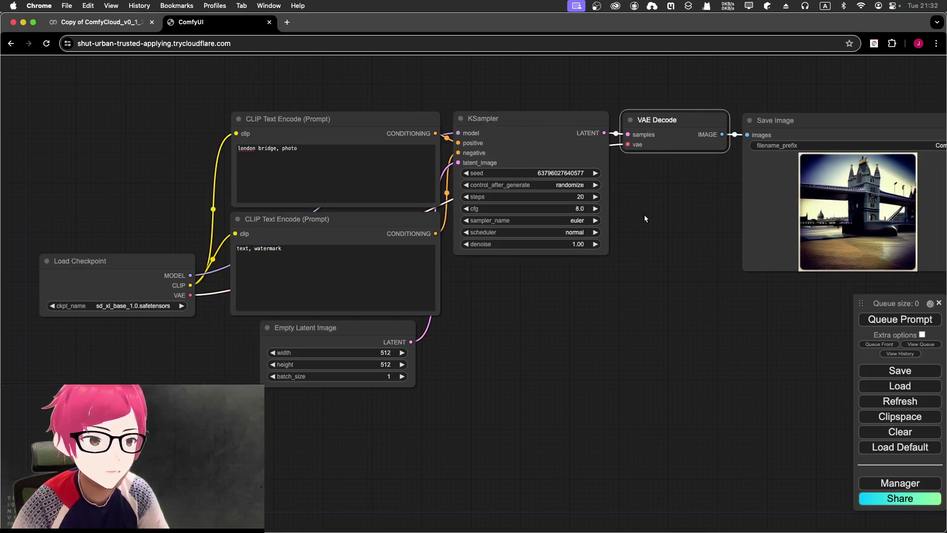
left_click(780, 133)
left_click(380, 325)
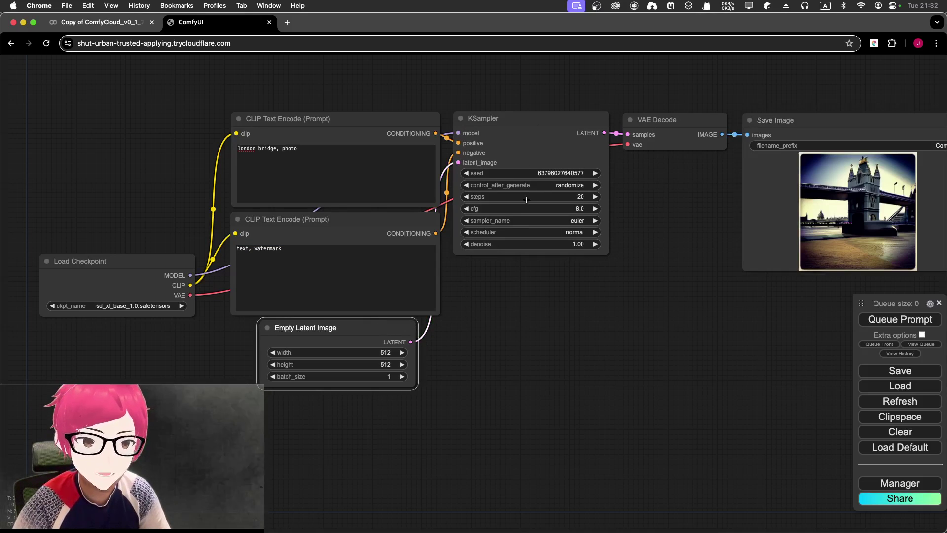
- Shift the KSampler slightly and move the Empty Latent Image node down, clear of the negative prompt node
left_click_drag(508, 114, 515, 113)
left_click_drag(313, 336, 323, 370)
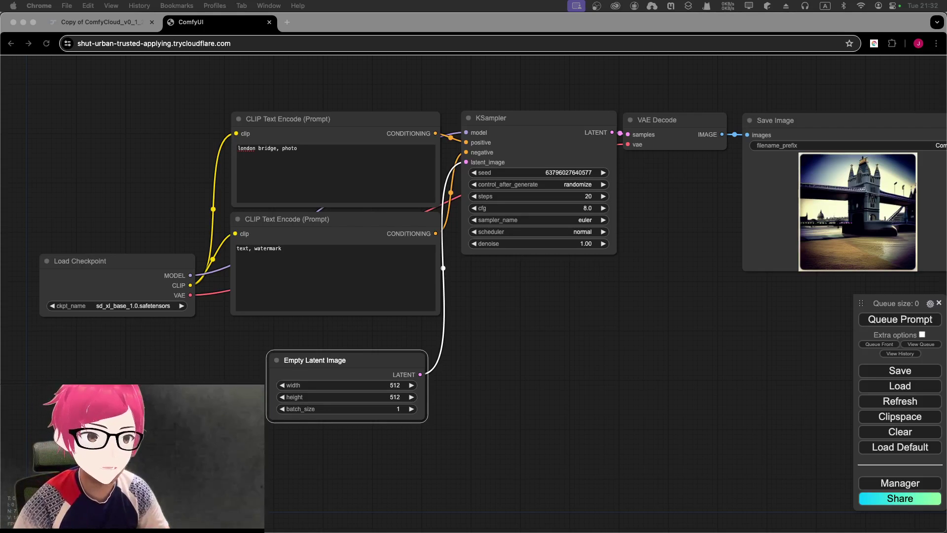
left_click(609, 329)
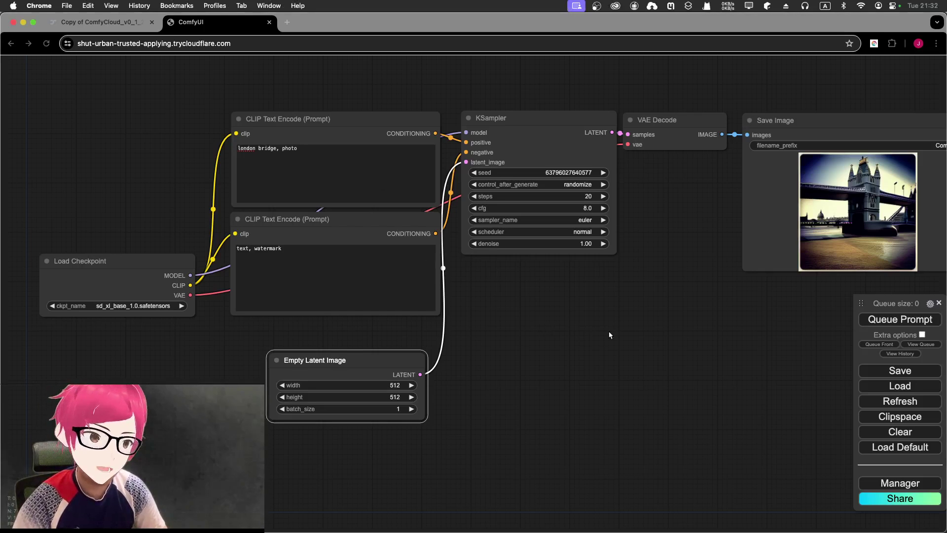
- Open the ComfyUI Manager and look at the running ComfyCloud notebook in Colab, returning to the manager
left_click(882, 488)
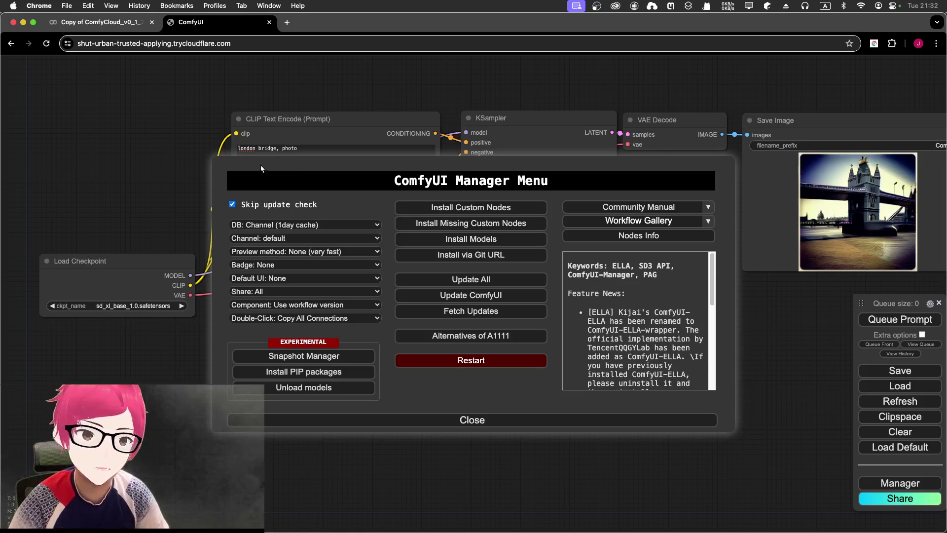
left_click(117, 28)
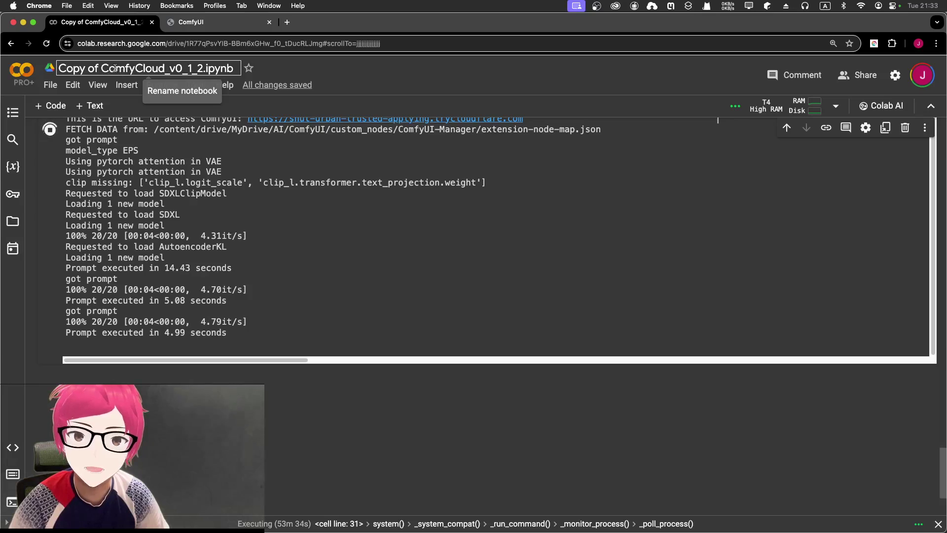
left_click(185, 25)
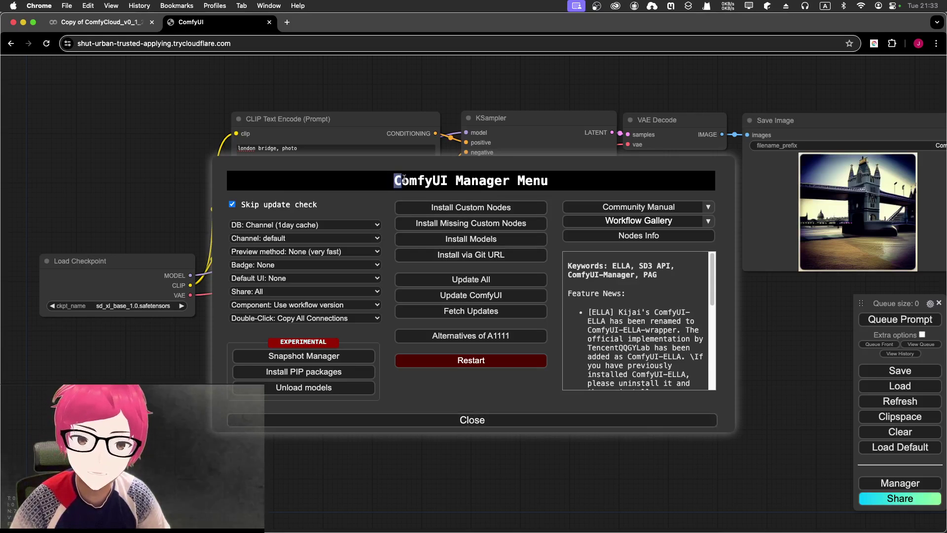
left_click_drag(392, 183, 515, 182)
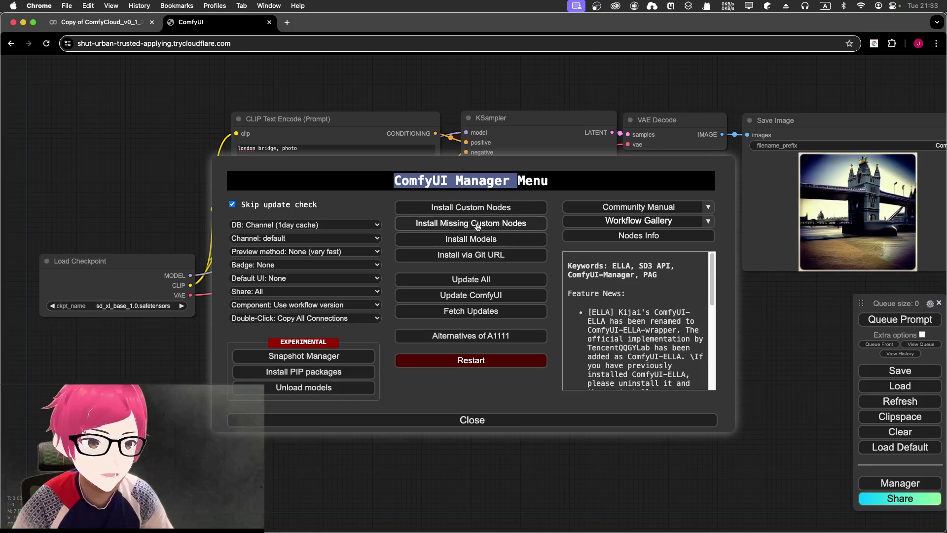
- Search the installable custom nodes for "painter" and close the ComfyUI Manager
left_click(464, 211)
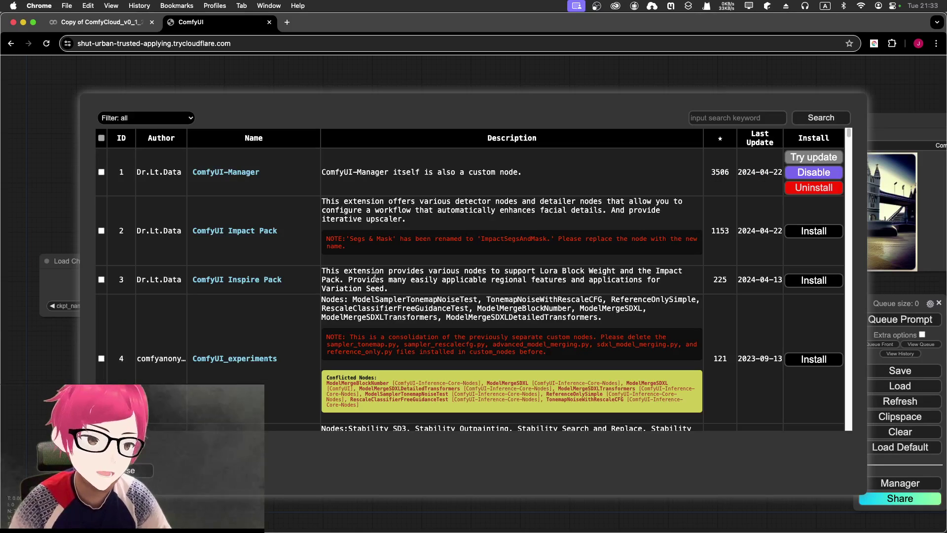
left_click(747, 118)
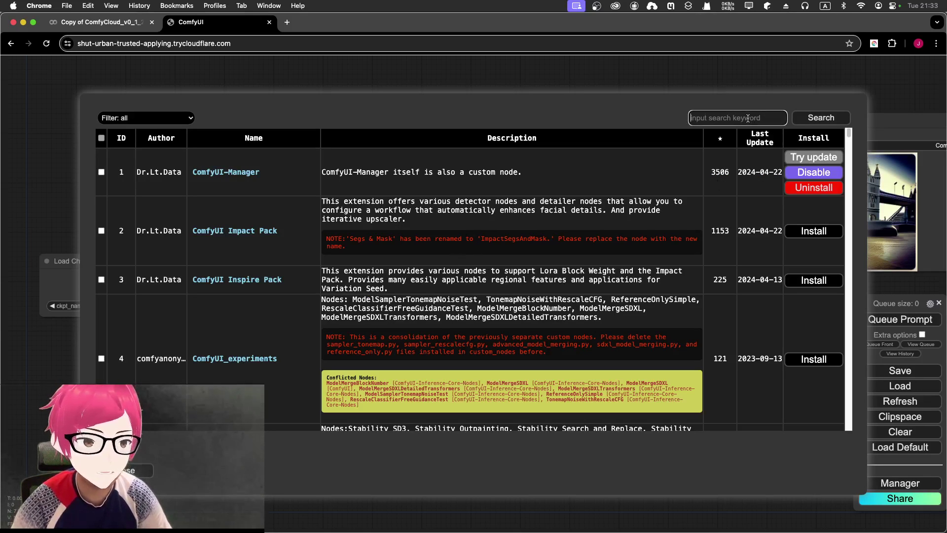
type("pa")
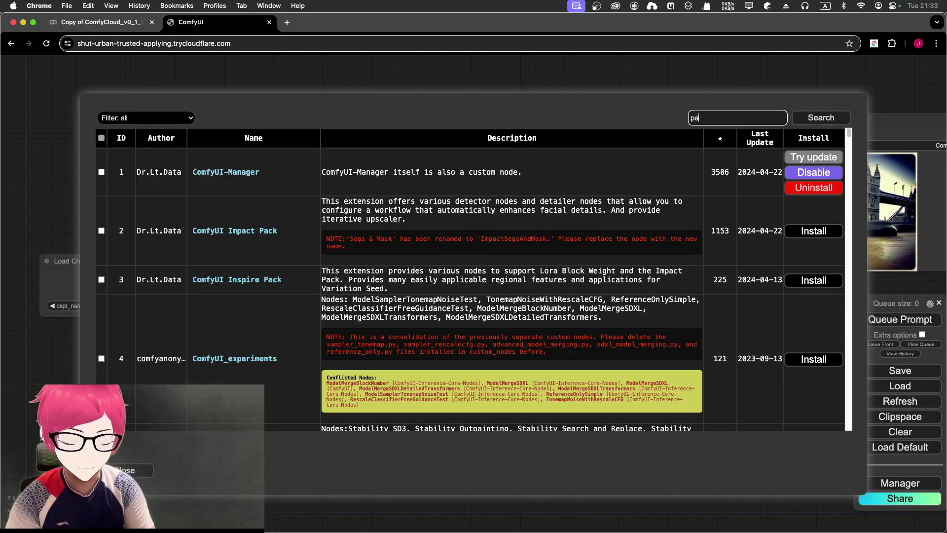
type("inter")
key("Return")
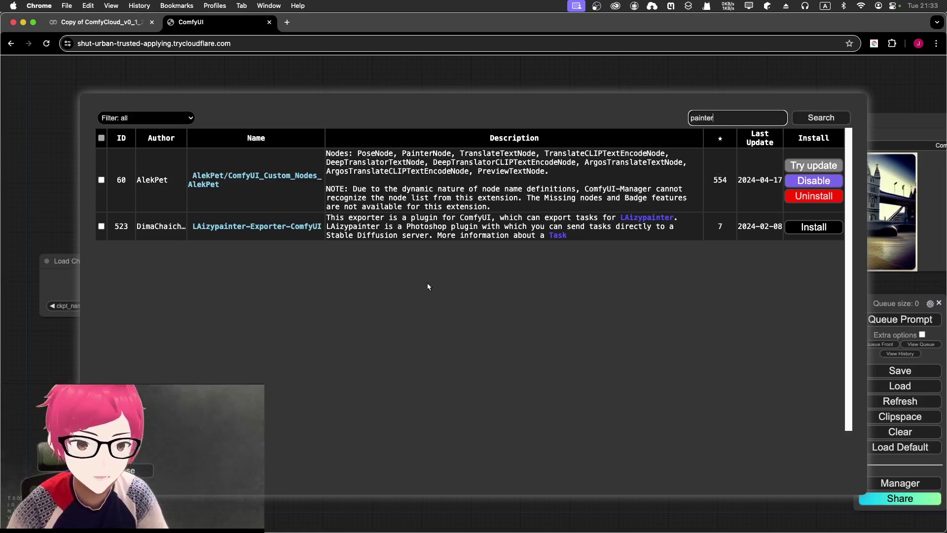
key("Escape")
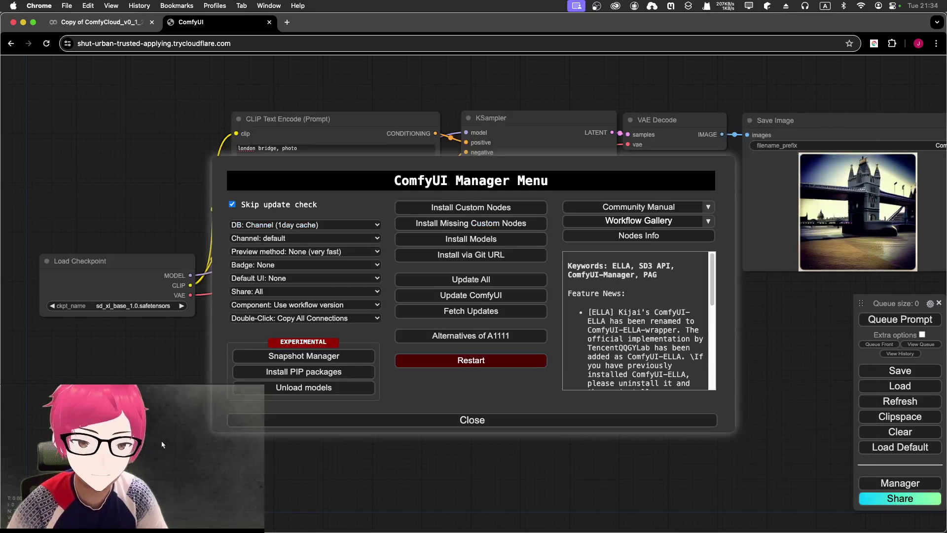
left_click(272, 418)
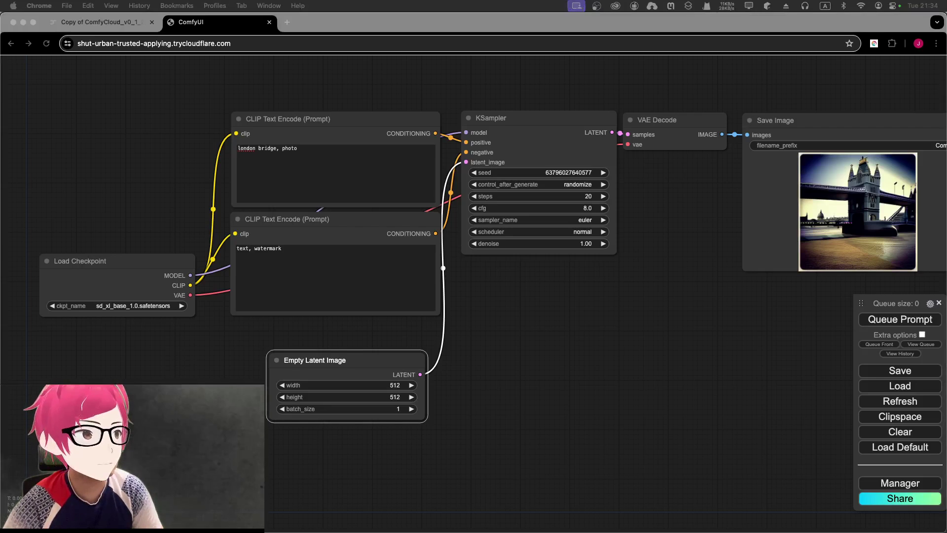
- Spread out the workflow by moving both prompt nodes, Load Checkpoint and the KSampler further left, leaving gaps between them
left_click(584, 105)
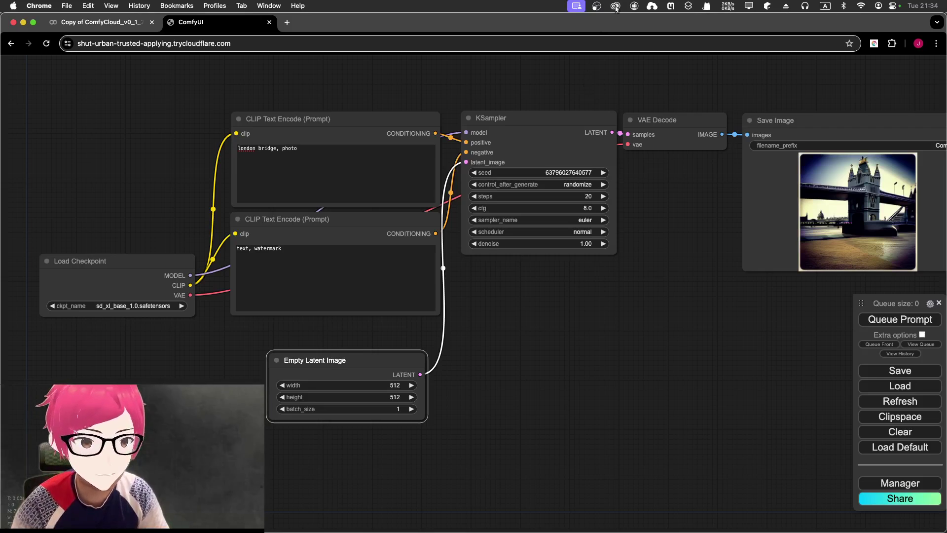
left_click_drag(539, 125, 541, 127)
left_click_drag(386, 118, 313, 89)
left_click_drag(367, 218, 299, 227)
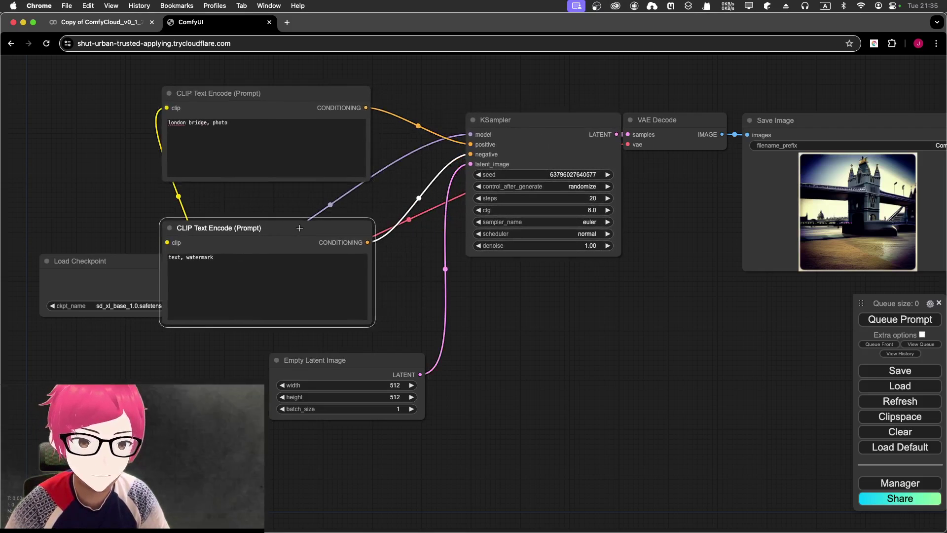
left_click_drag(80, 271, 18, 256)
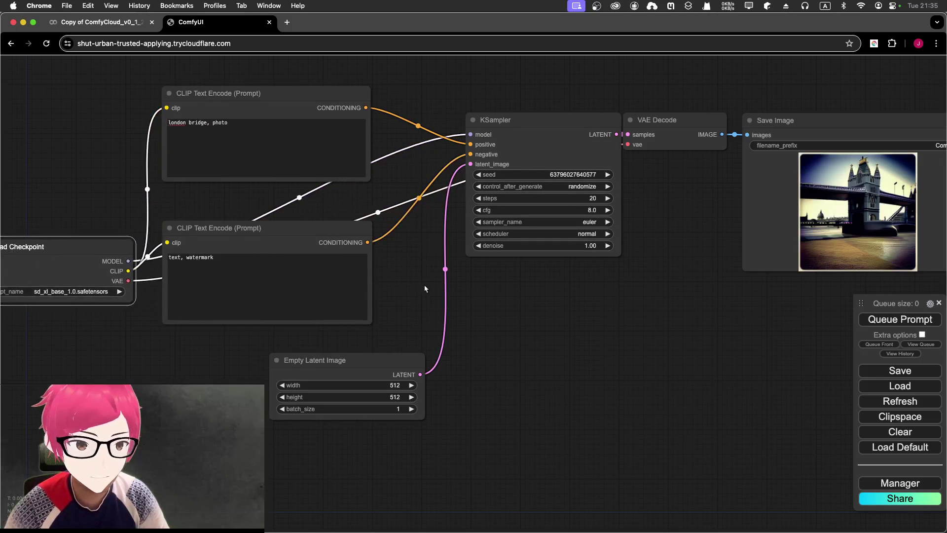
left_click(540, 114)
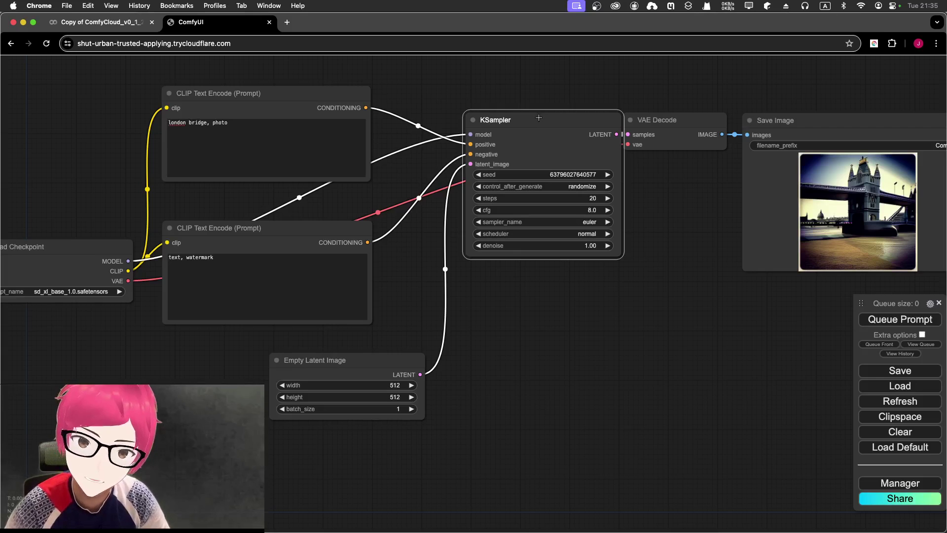
left_click_drag(524, 120, 493, 120)
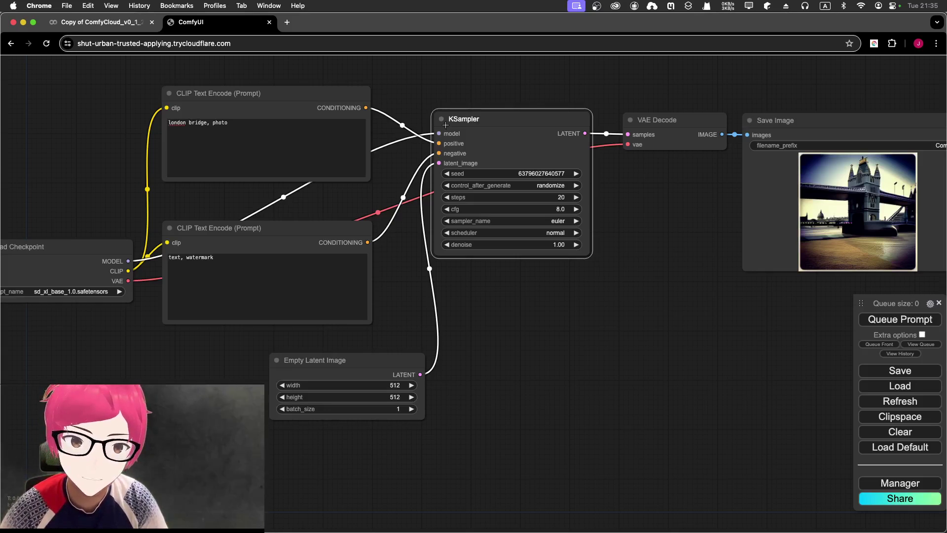
- Delete the Empty Latent Image node from the workflow and move the KSampler slightly up and to the right
left_click(336, 369)
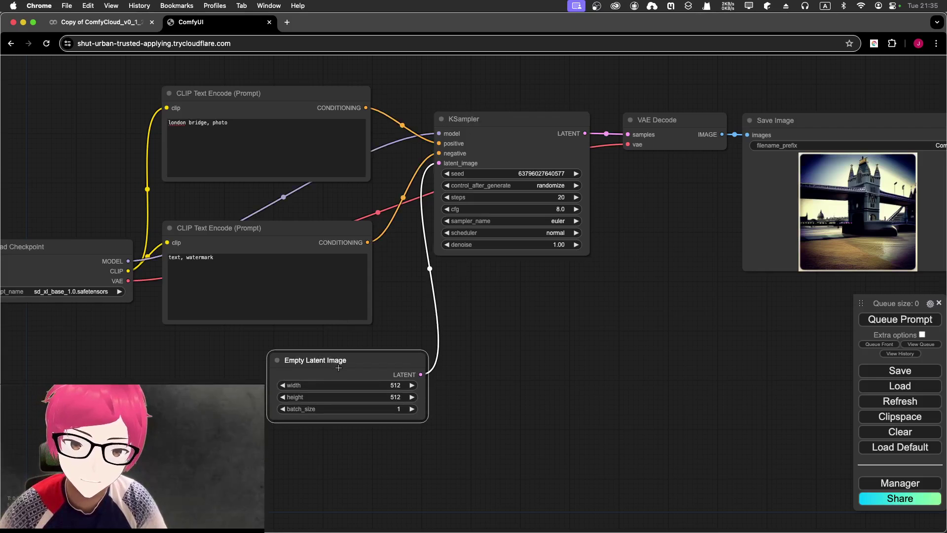
left_click_drag(344, 366, 312, 369)
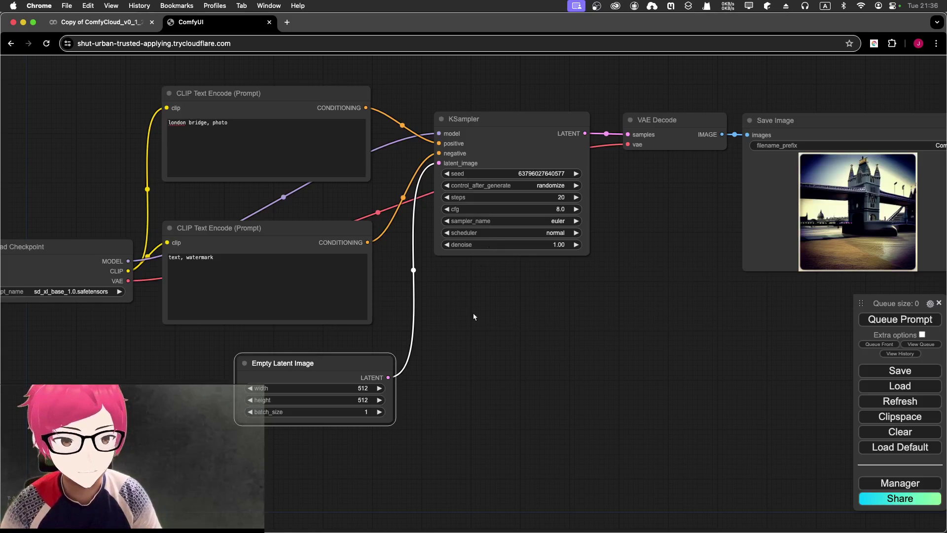
right_click(299, 364)
left_click(325, 523)
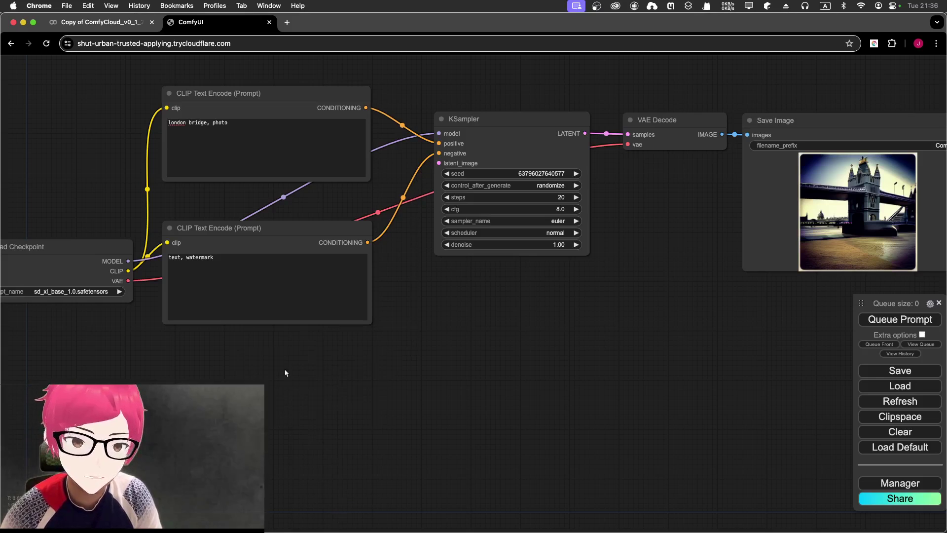
left_click_drag(439, 252, 453, 239)
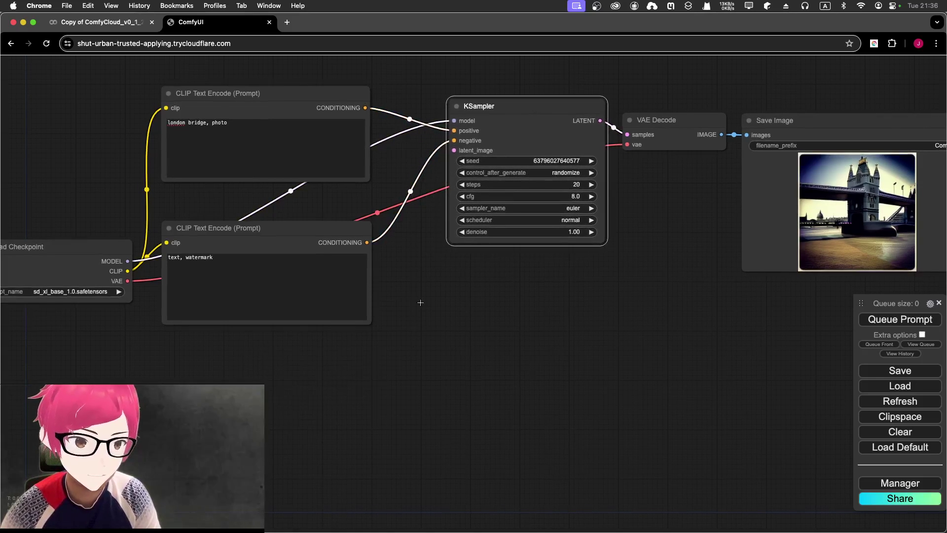
- Add a Painter Node to the workflow and place it at the lower left, overlapping the negative prompt node
double_click(311, 352)
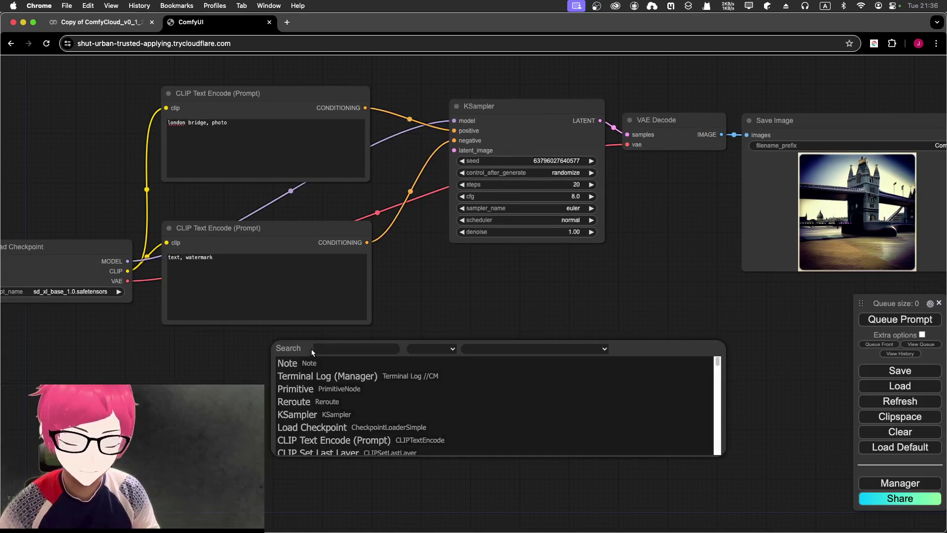
type("painter")
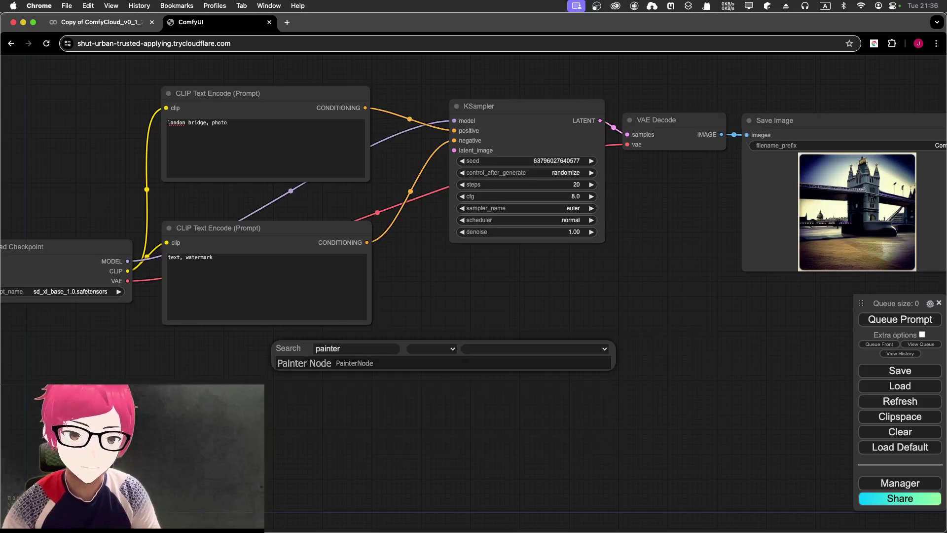
left_click(302, 363)
mouse_move(351, 343)
left_mouse_down()
mouse_move(279, 340)
mouse_move(250, 318)
left_mouse_up()
left_click_drag(376, 304, 316, 278)
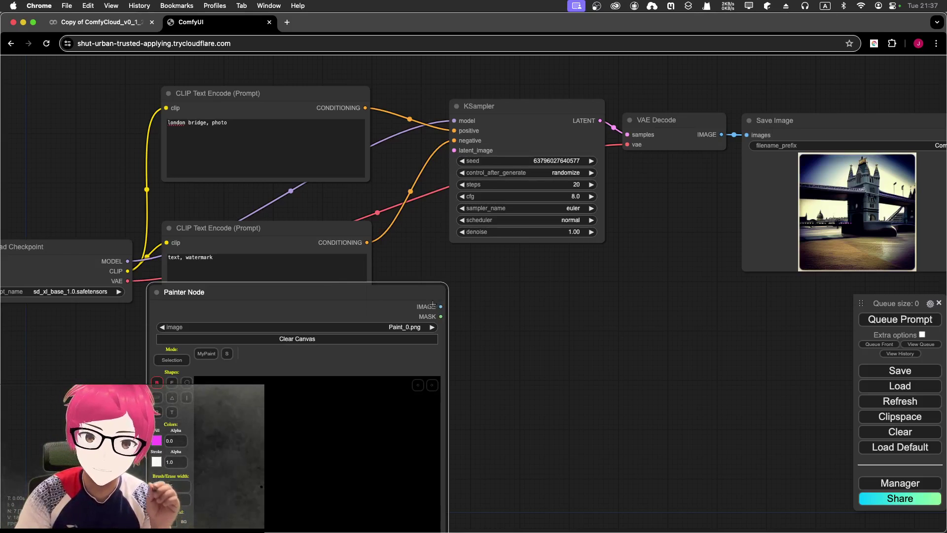
mouse_move(420, 296)
left_mouse_down()
mouse_move(356, 312)
mouse_move(349, 303)
left_mouse_up()
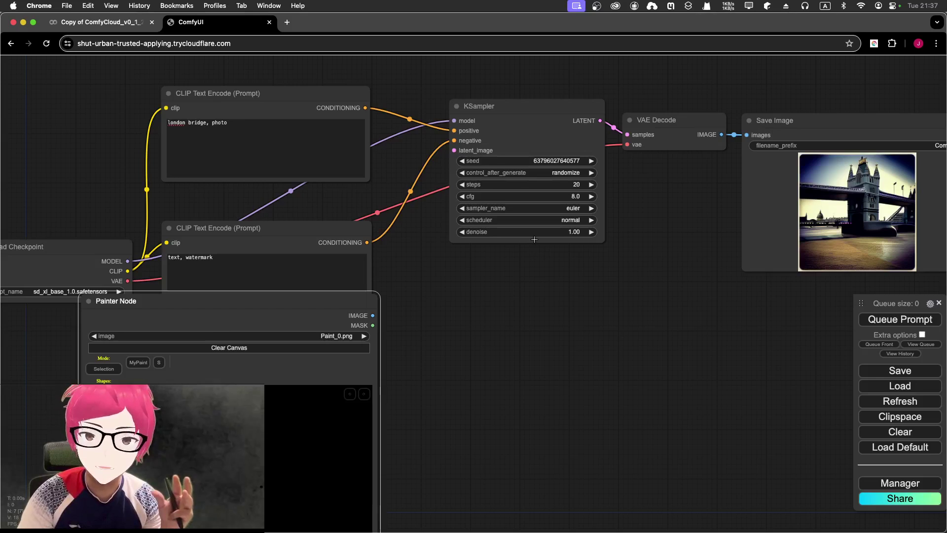
left_click_drag(270, 333, 317, 177)
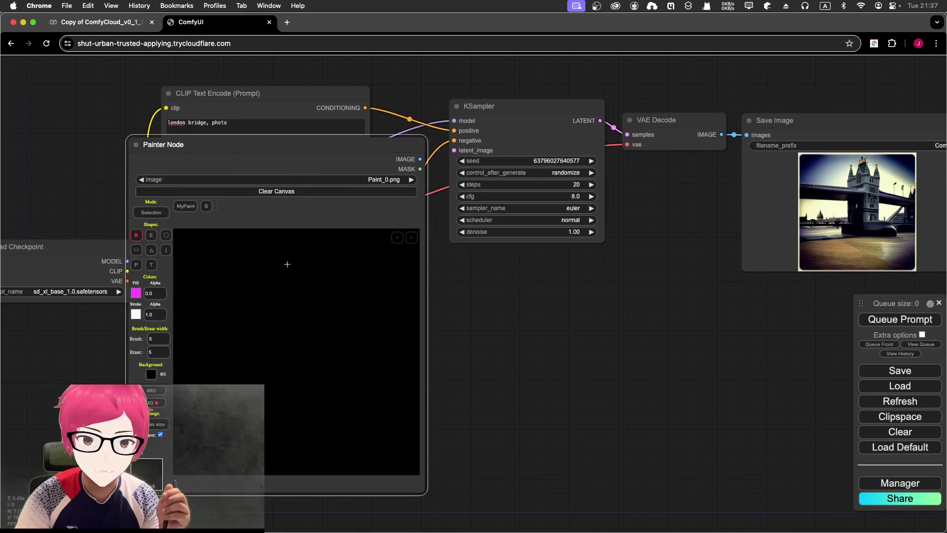
left_click_drag(287, 158, 192, 246)
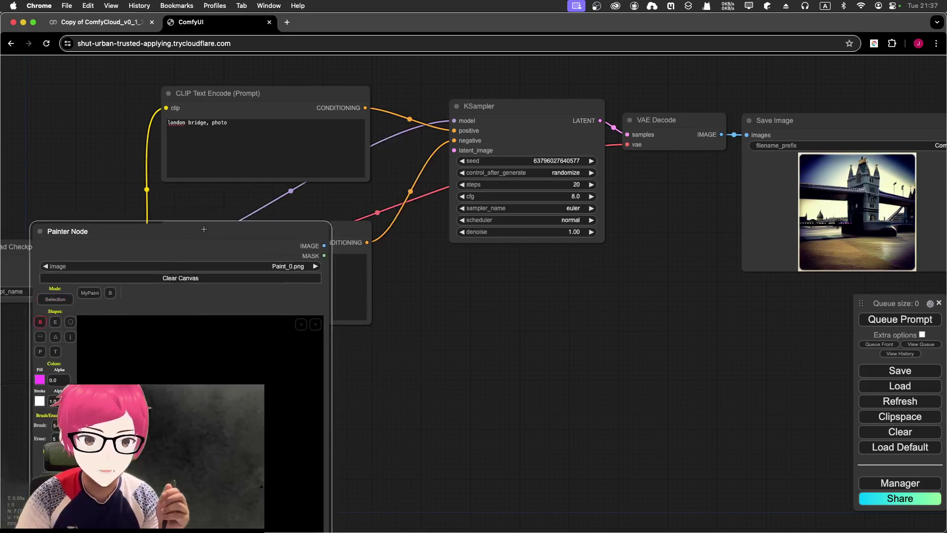
- Add an Upscale Image node below the KSampler, move the Painter Node under the negative prompt, and feed its image into the upscaler
left_click(449, 352)
double_click(449, 352)
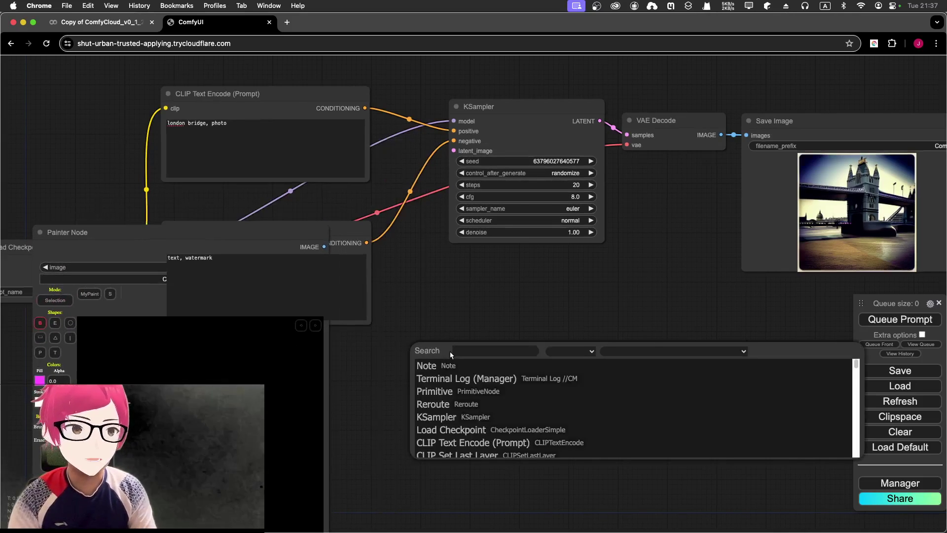
type("upsca")
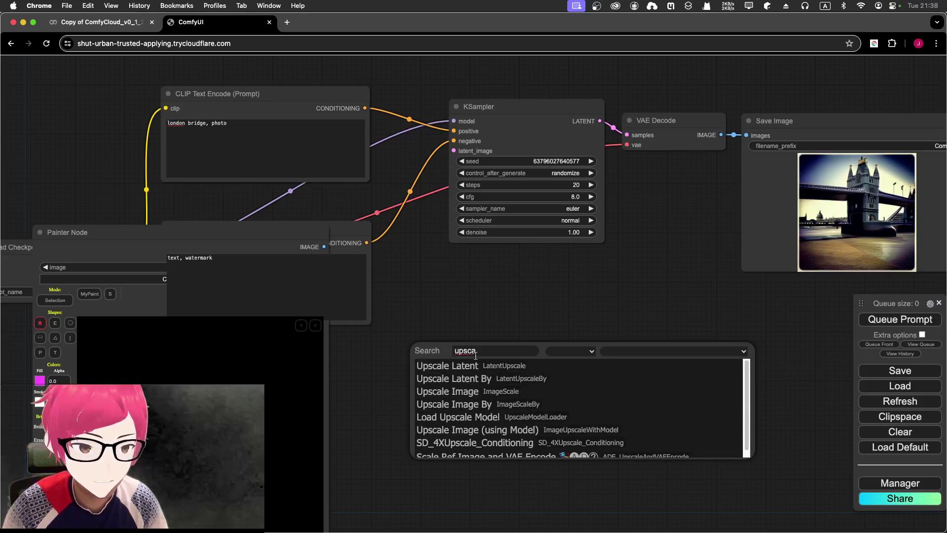
left_click(495, 393)
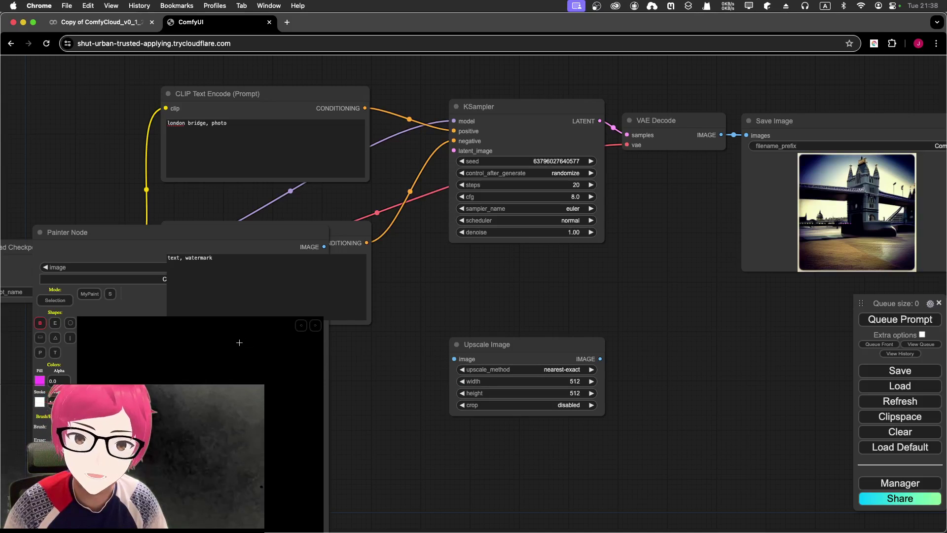
left_click_drag(133, 235, 214, 361)
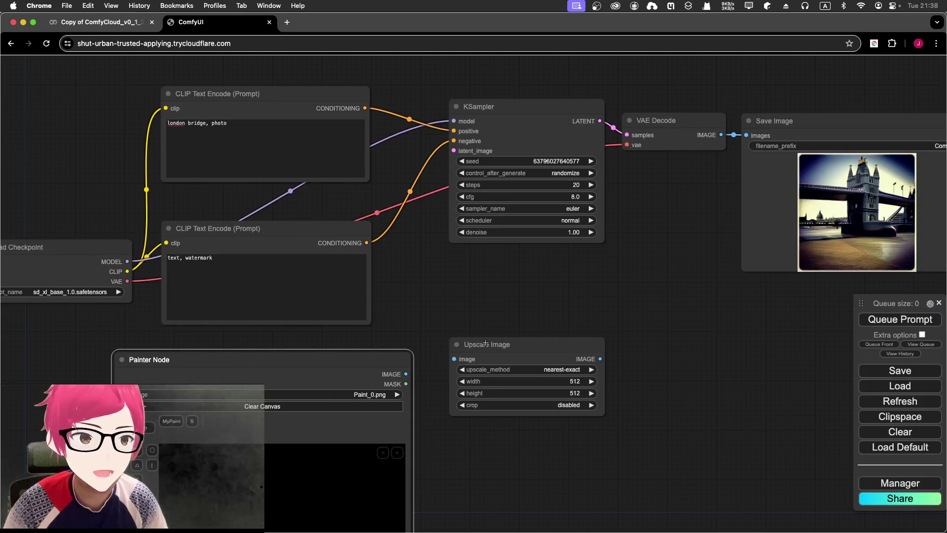
mouse_move(405, 374)
left_mouse_down()
mouse_move(454, 359)
mouse_move(448, 338)
left_mouse_up()
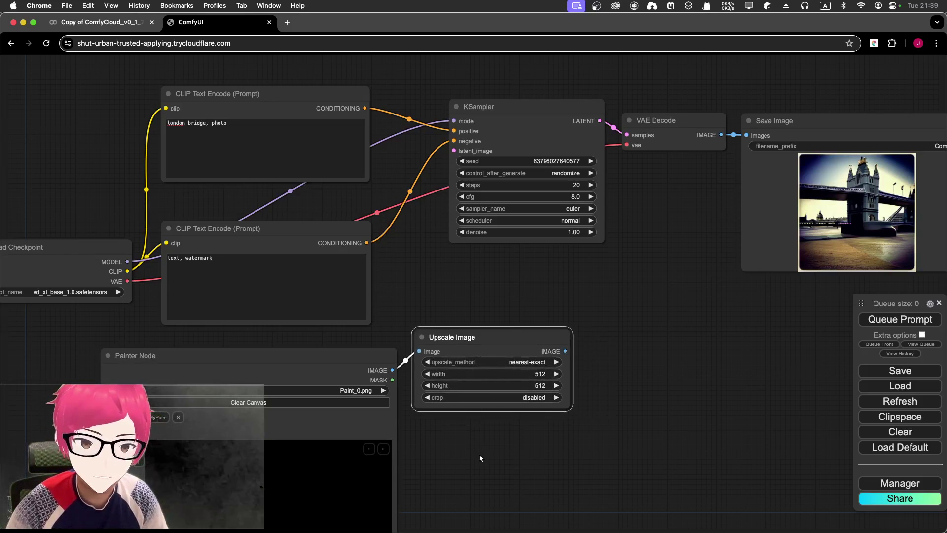
- Set both the width and height of the Upscale Image node to 1024, leaving crop disabled
scroll(481, 457, "down", 5)
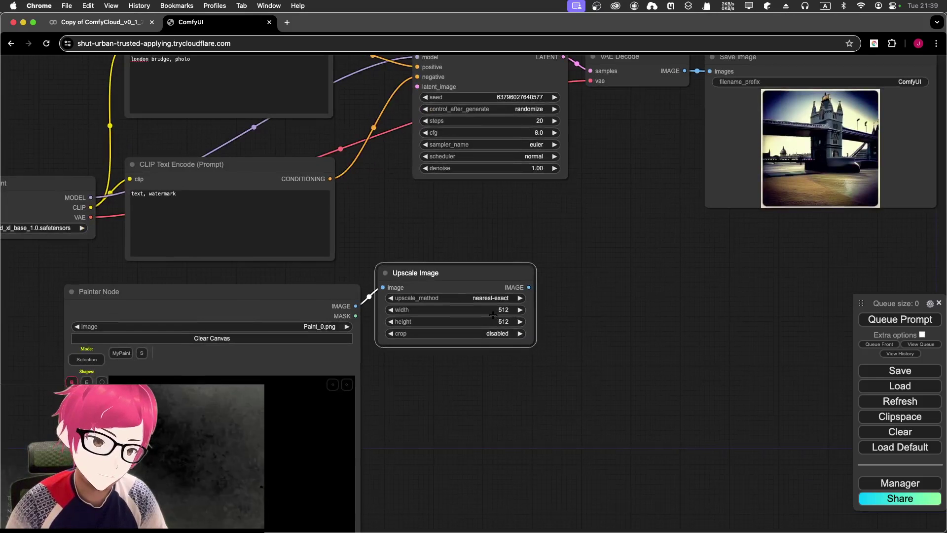
left_click(493, 313)
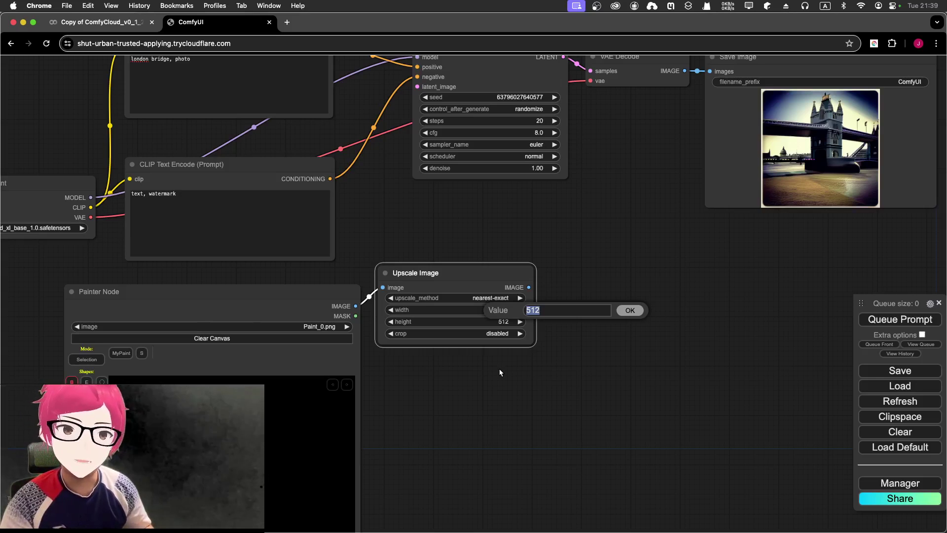
type("10")
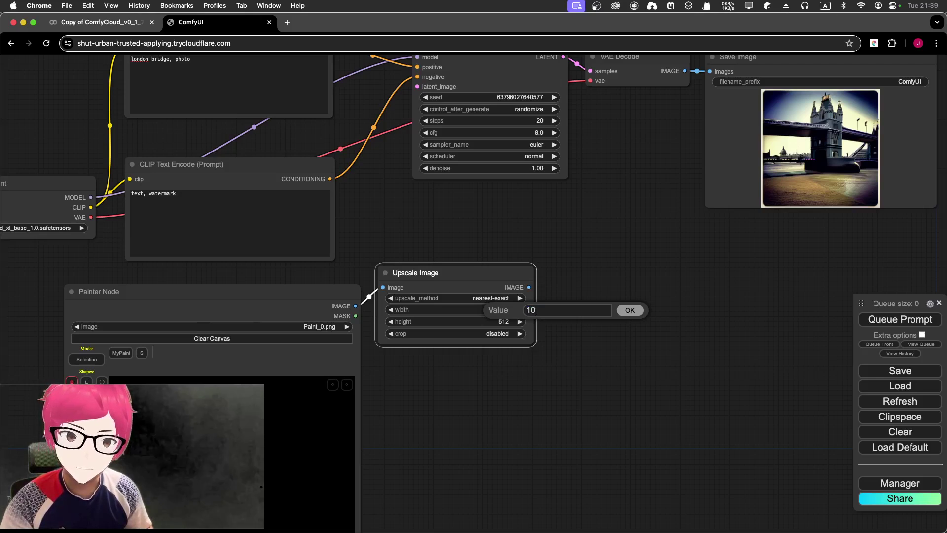
type("24")
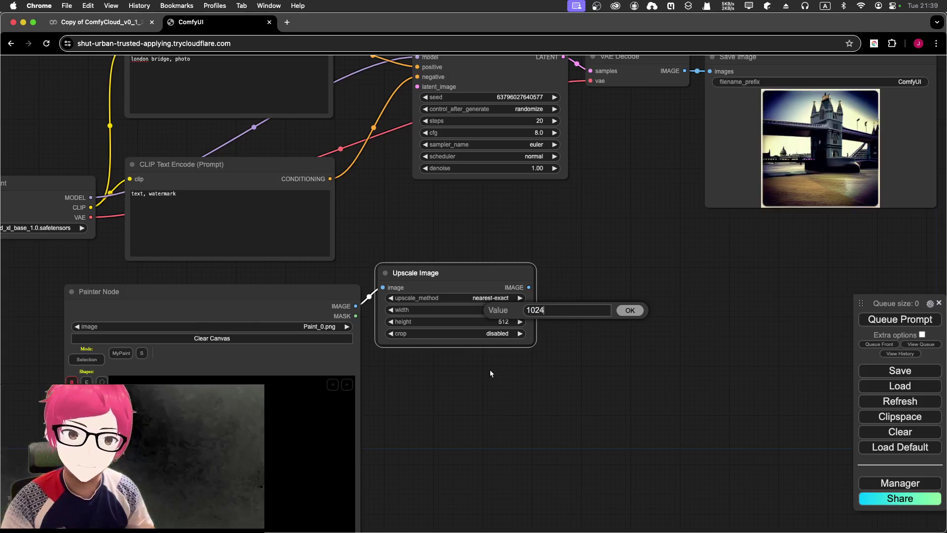
left_click(458, 330)
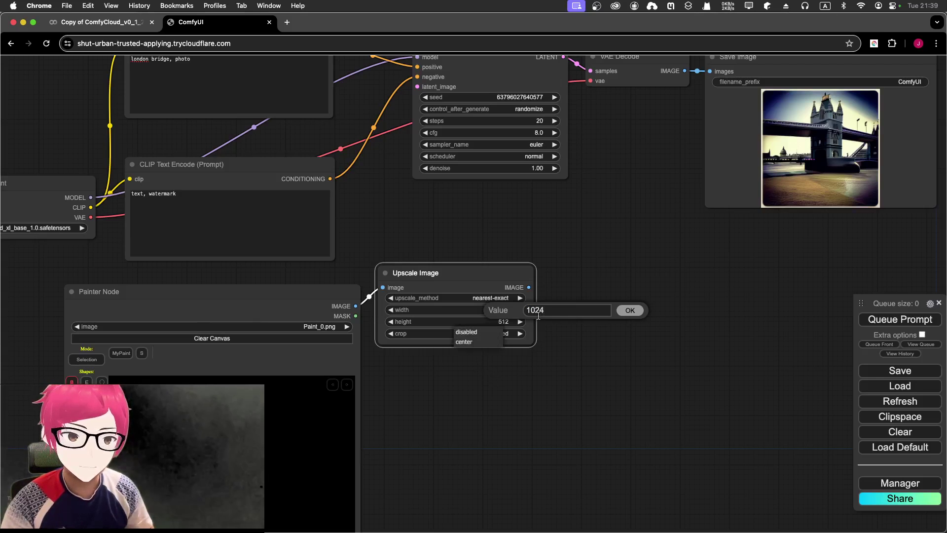
left_click(628, 310)
left_click(499, 332)
left_click(501, 321)
type("1024")
left_click(630, 320)
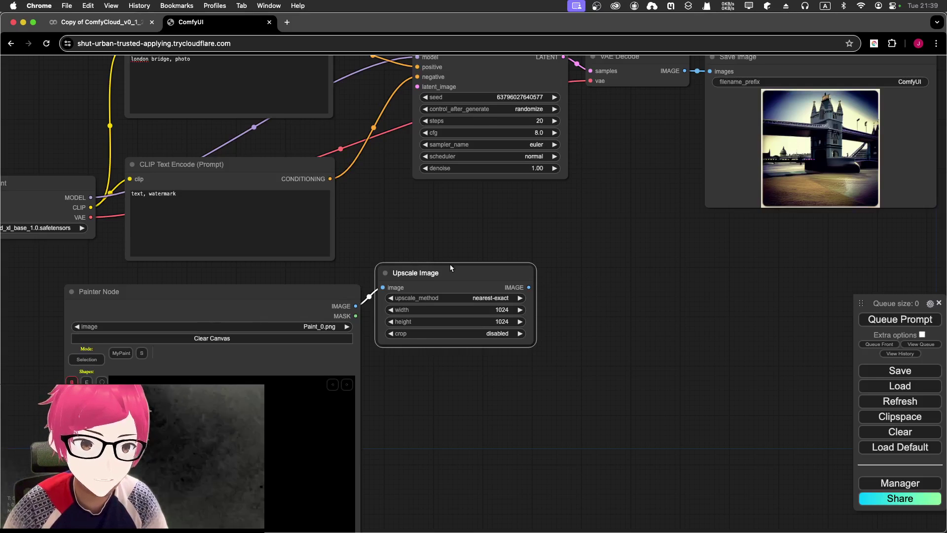
- Add a VAE Encode node beside Upscale Image and connect the upscaled image output to its pixels input
left_click_drag(595, 258, 472, 298)
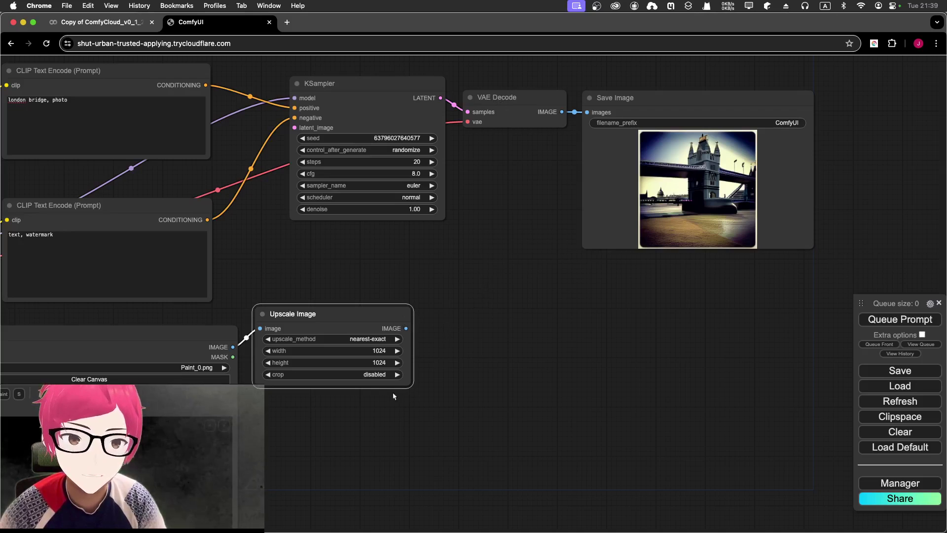
left_click(489, 335)
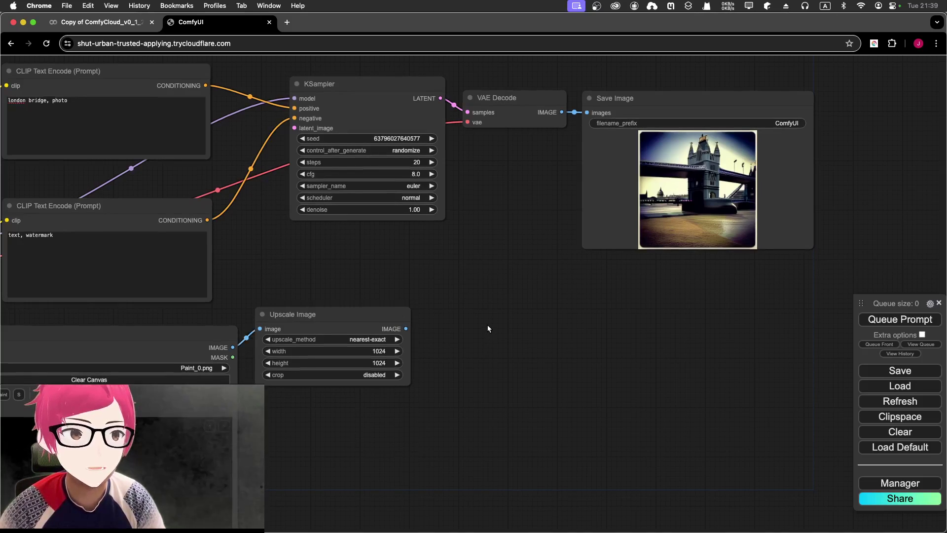
double_click(488, 328)
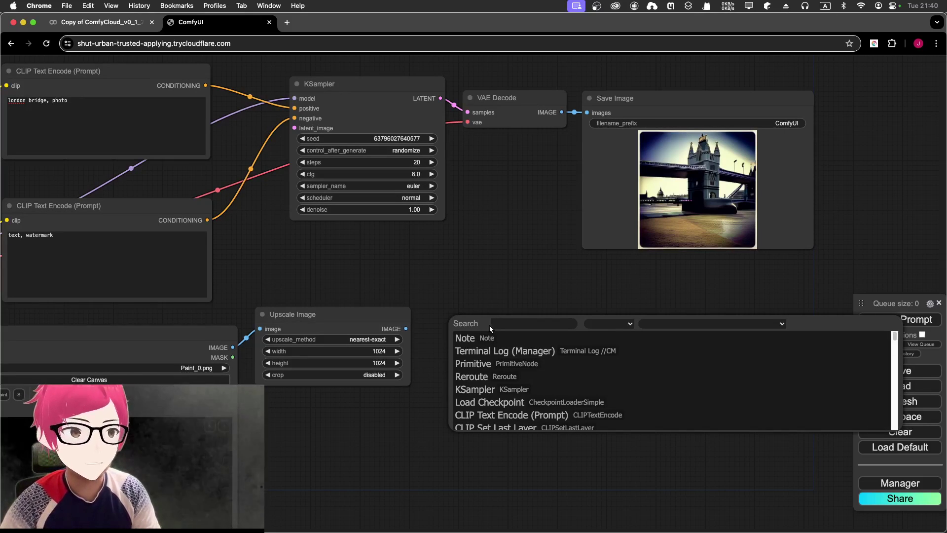
type("vae")
key("Down")
key("Return")
left_click(508, 319)
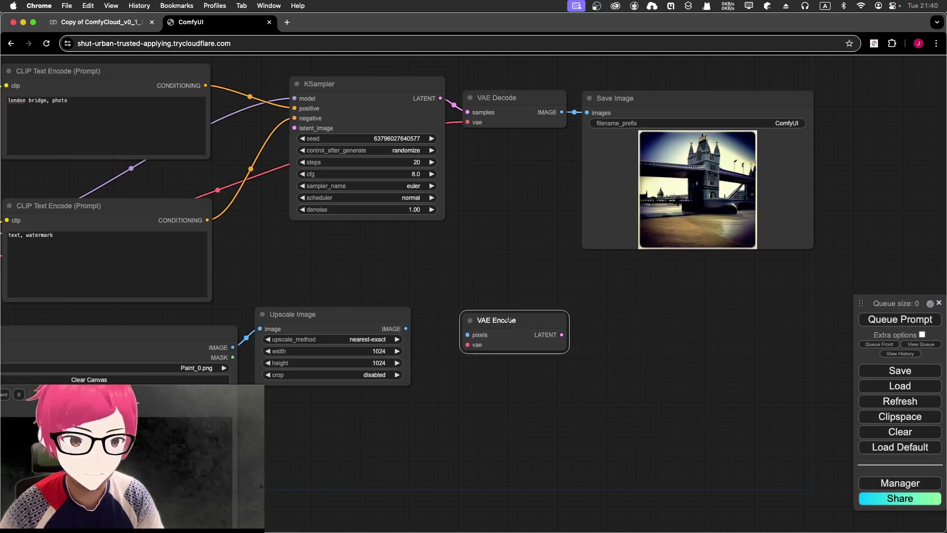
left_click_drag(406, 329, 467, 335)
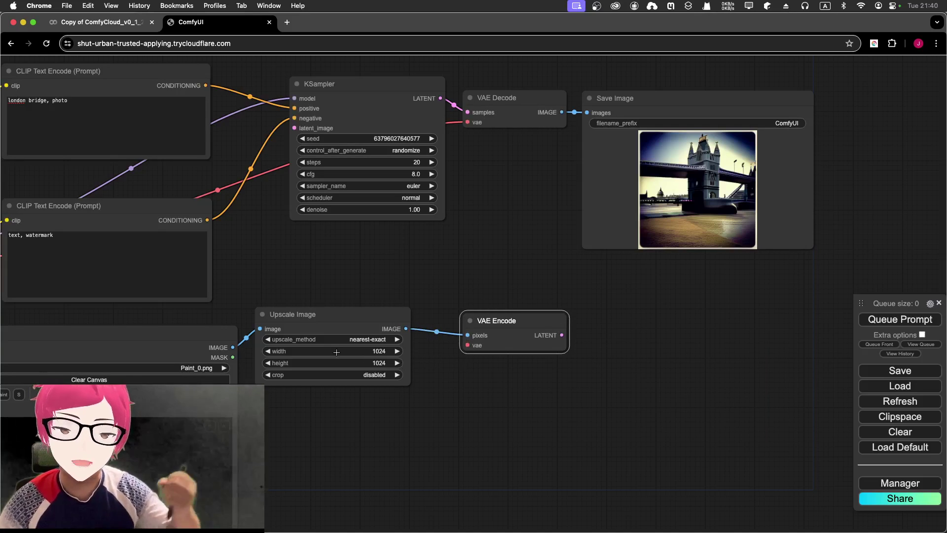
- Shift VAE Encode slightly up and connect Load Checkpoint's VAE output to its vae input
left_click(363, 357)
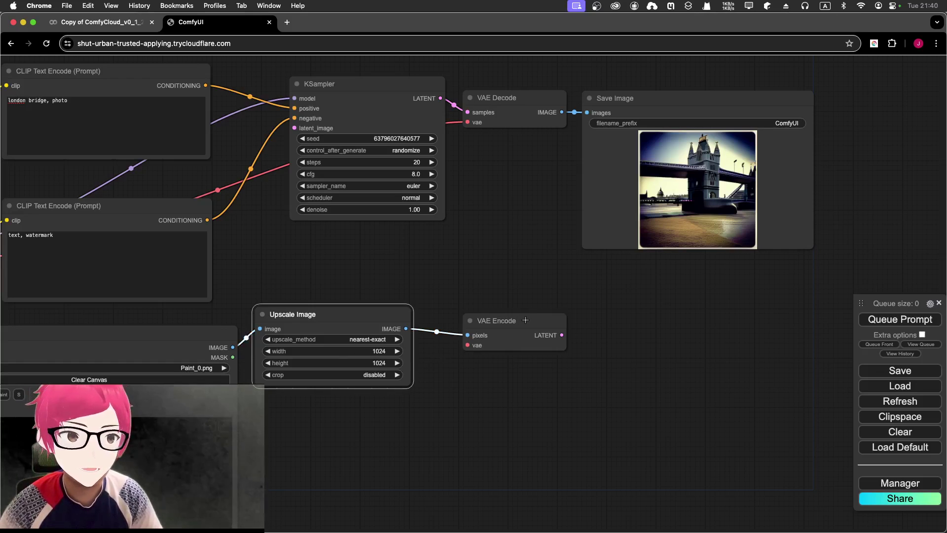
left_click_drag(516, 324, 516, 303)
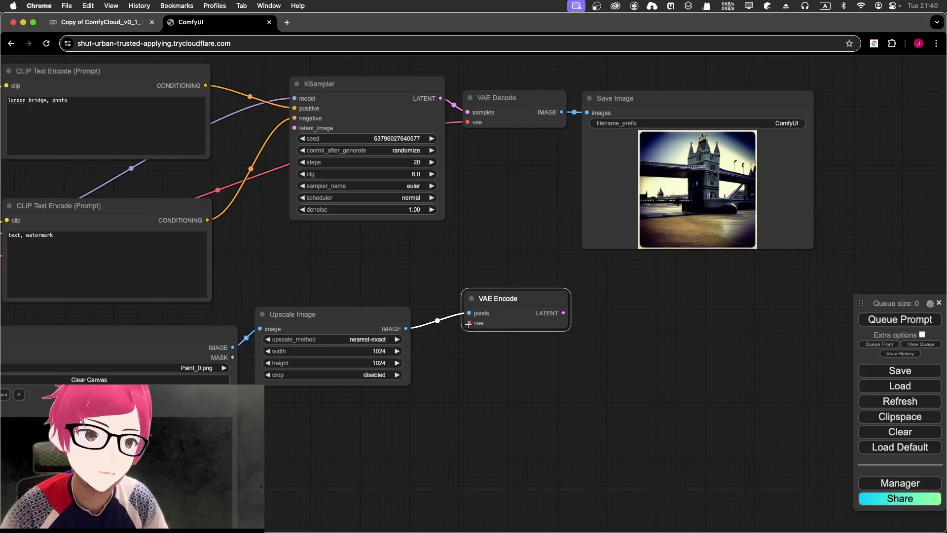
left_click_drag(287, 257, 457, 267)
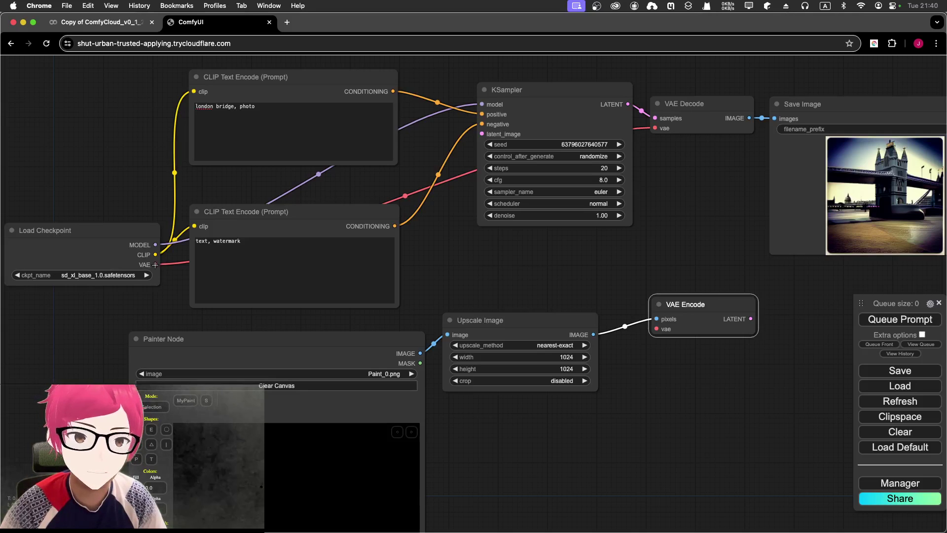
left_click_drag(155, 265, 654, 329)
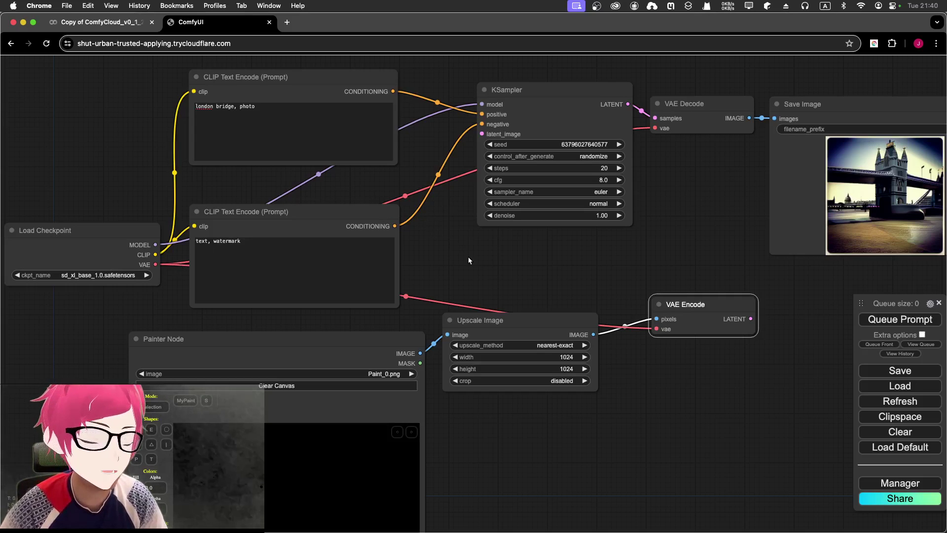
- Move VAE Decode down to just above VAE Encode and shift the Save Image node further right
left_click_drag(469, 258, 309, 252)
left_click_drag(523, 103, 532, 212)
left_click_drag(627, 94, 690, 88)
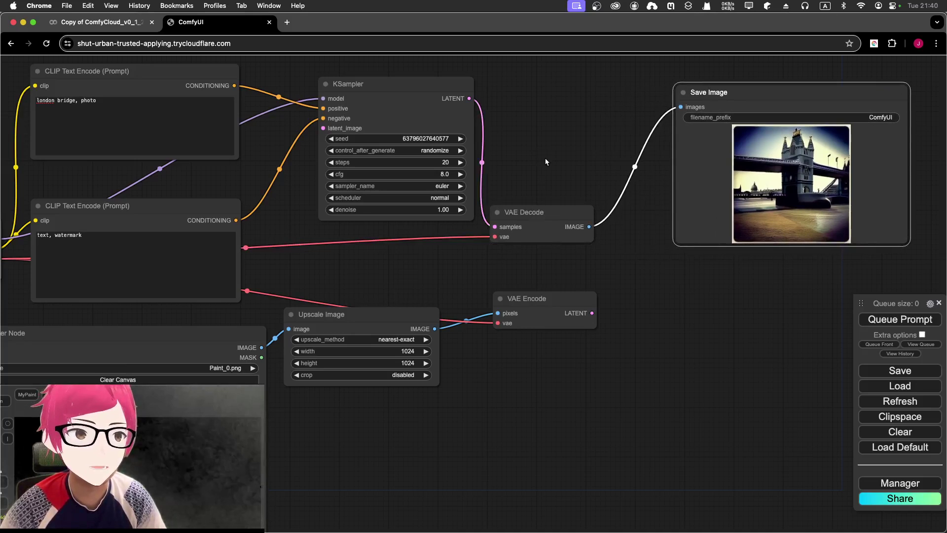
- Make room between the nodes: move VAE Decode down-right, the KSampler up-right, and VAE Encode left above Upscale Image
left_click(520, 302)
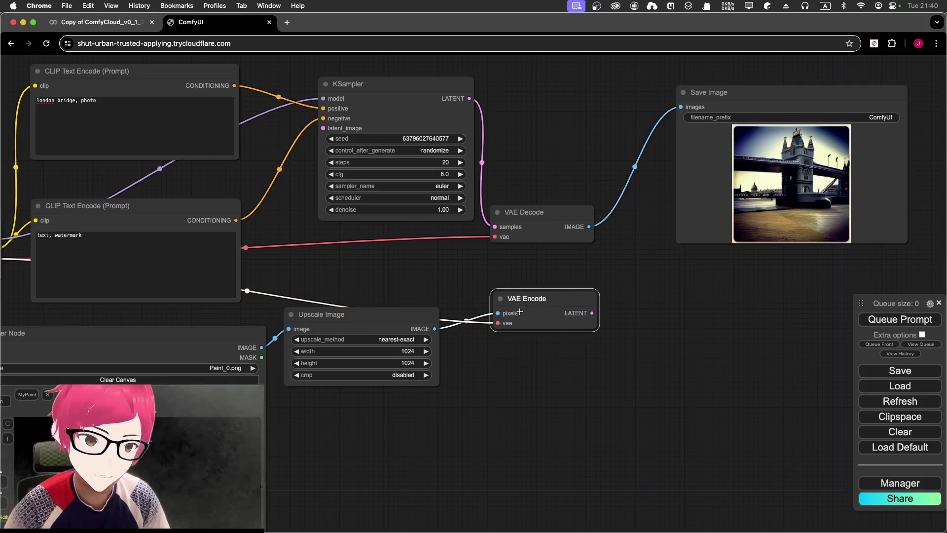
scroll(539, 298, "up", 2)
scroll(539, 298, "up", 1)
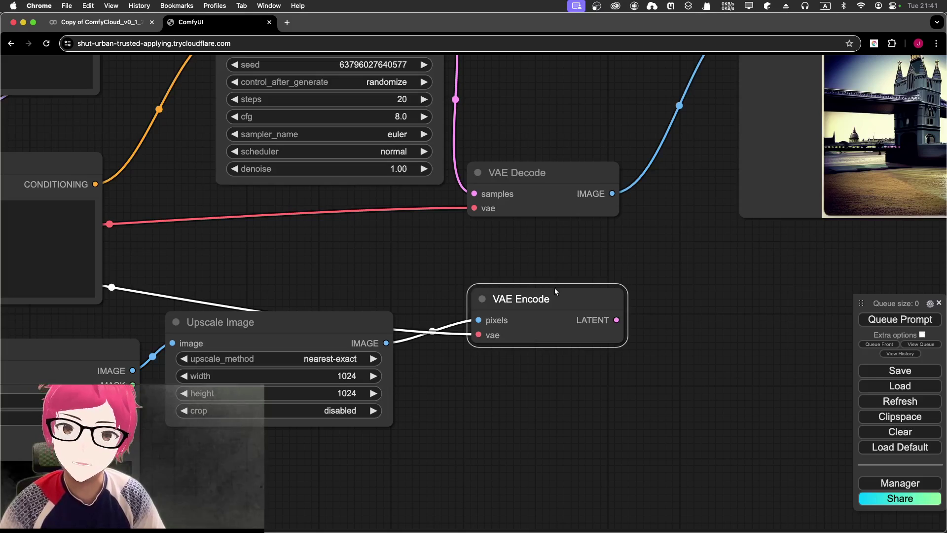
scroll(626, 269, "down", 1)
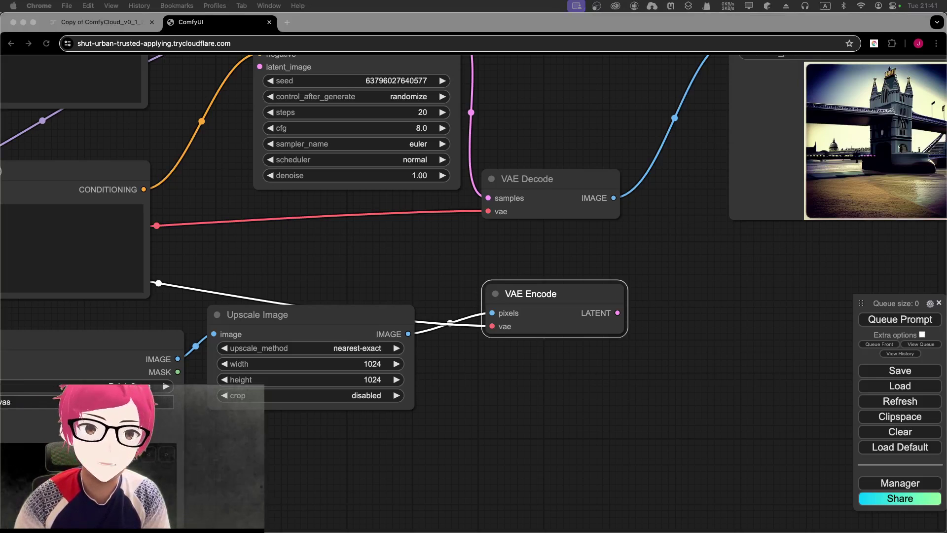
left_click(626, 167)
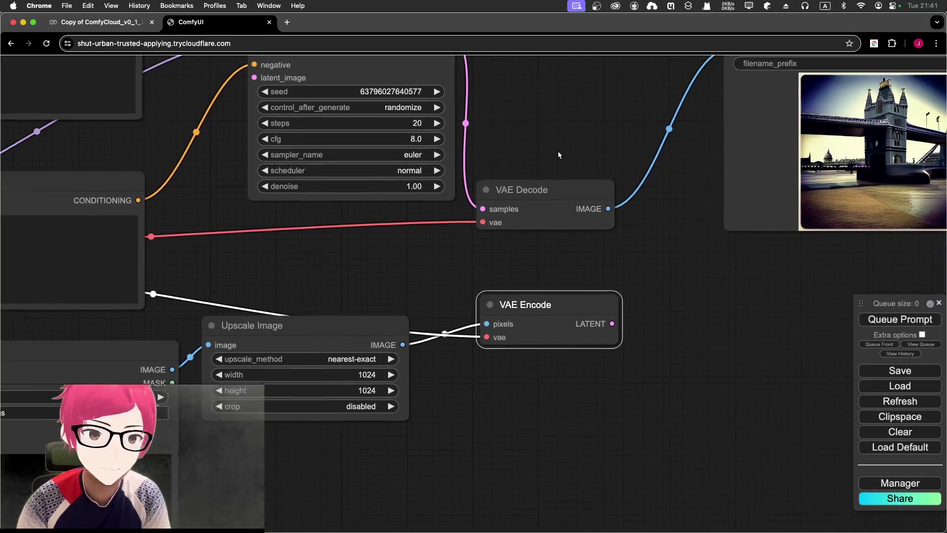
scroll(560, 153, "up", 5)
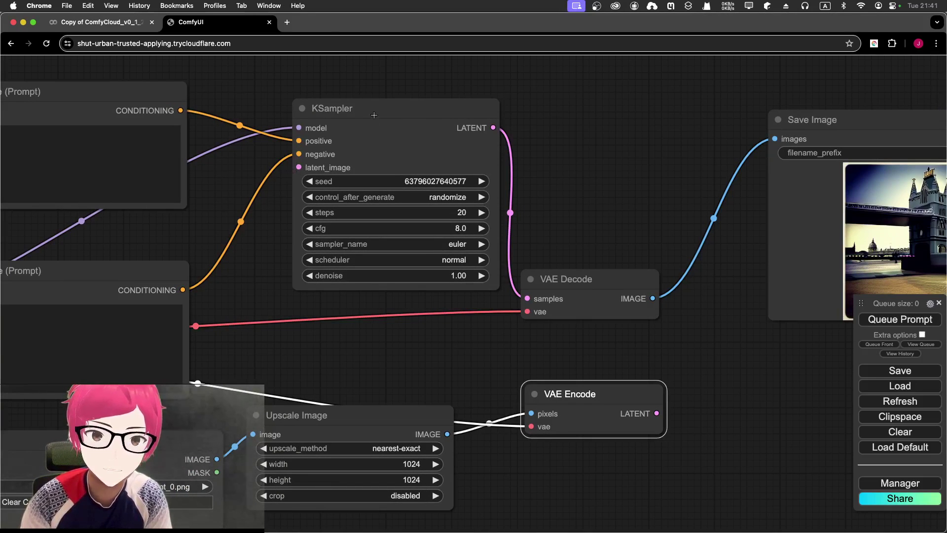
left_click(582, 280)
left_click_drag(583, 280, 653, 315)
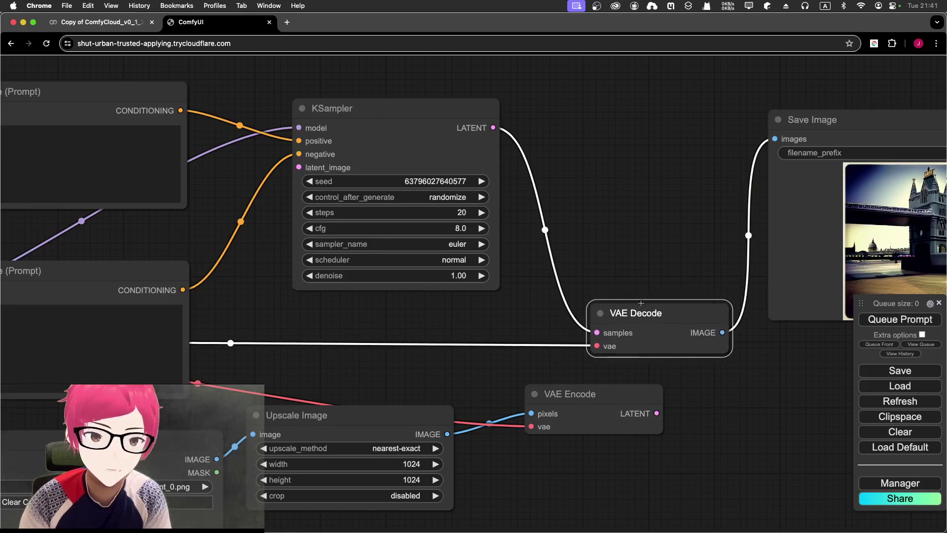
left_click_drag(412, 107, 472, 64)
left_click_drag(565, 392, 372, 343)
- Route VAE Encode's latent output through two reroute nodes into the KSampler's latent_image input
left_click_drag(468, 364, 290, 269)
left_click(474, 320)
left_click(297, 304)
left_click_drag(528, 302, 309, 309)
left_click_drag(302, 299, 359, 124)
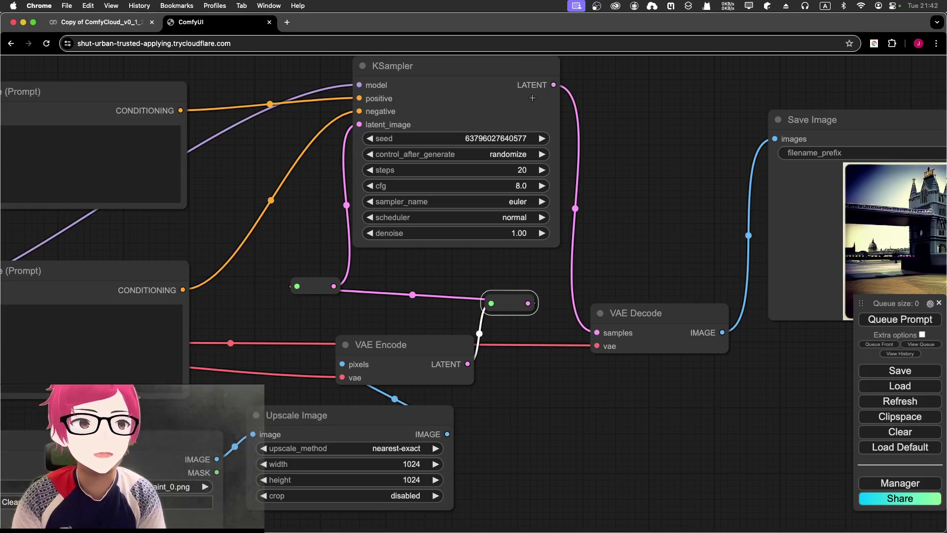
left_click_drag(646, 188, 383, 183)
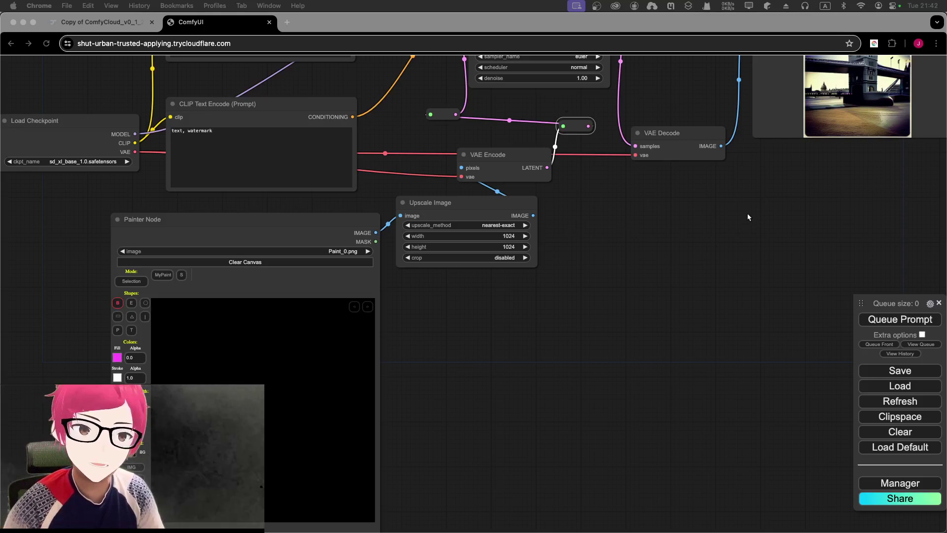
left_click_drag(681, 268, 542, 424)
scroll(701, 223, "up", 2)
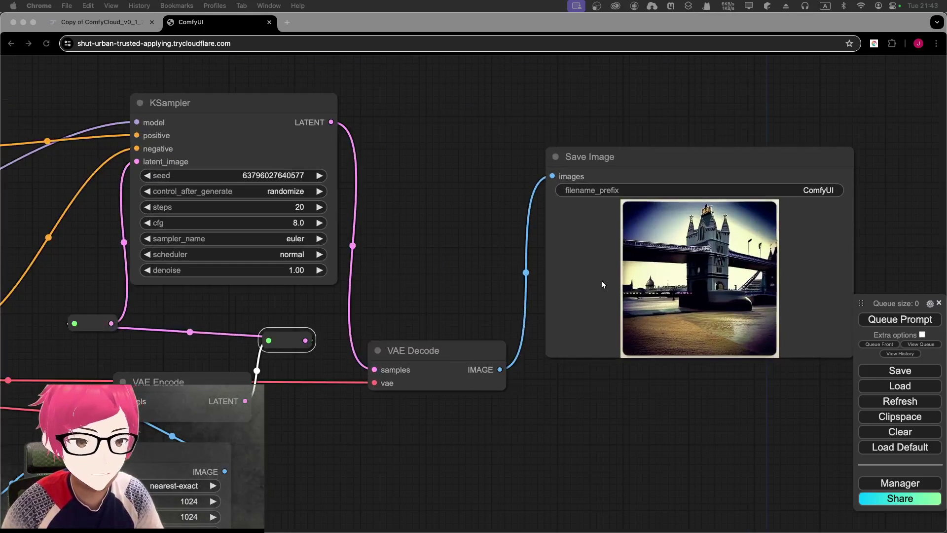
left_click_drag(473, 232, 595, 228)
left_click_drag(672, 236, 580, 190)
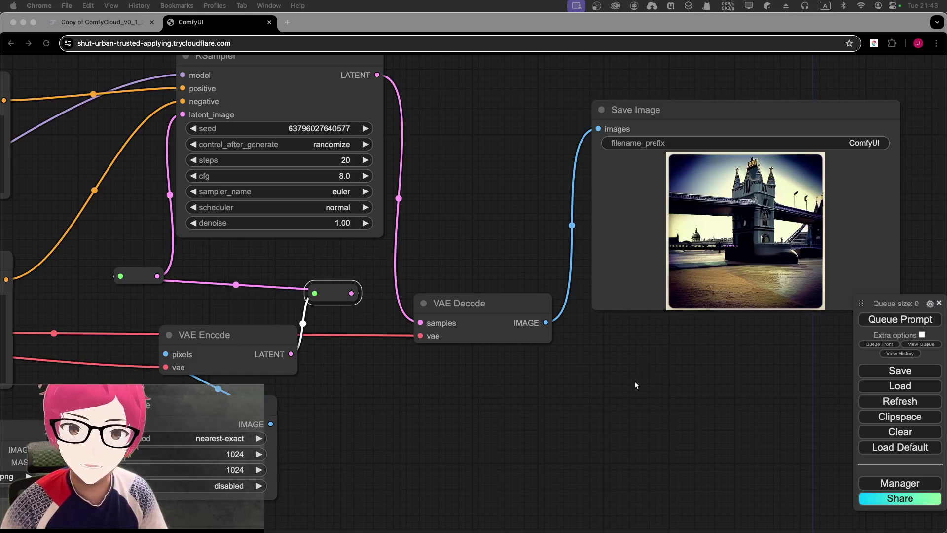
- On the Painter Node canvas, brush slanted white lines for the bridge deck and a pointed-roof tower at its upper-right end
left_click_drag(589, 433, 855, 284)
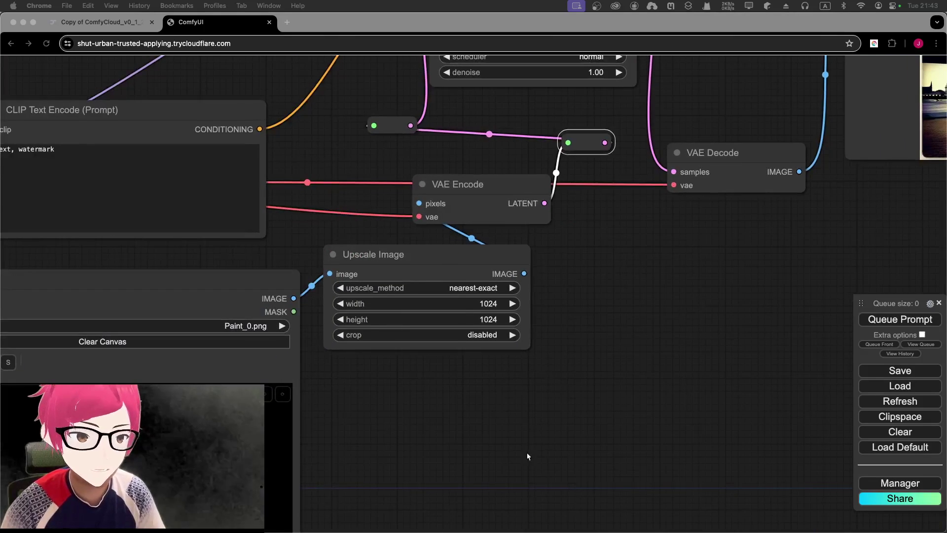
left_click_drag(526, 453, 817, 250)
left_click_drag(714, 290, 738, 264)
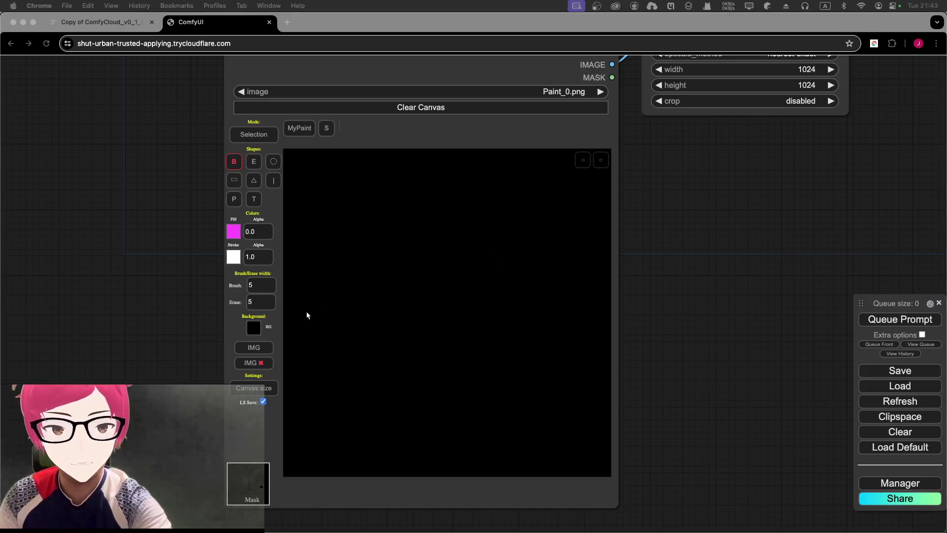
left_click_drag(318, 306, 483, 257)
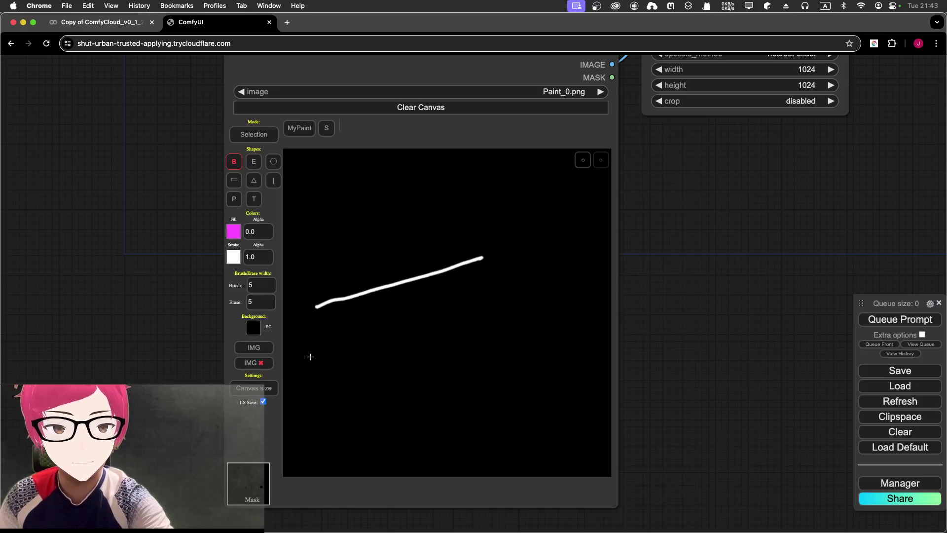
left_click_drag(293, 383, 529, 280)
left_click_drag(304, 318, 496, 237)
mouse_move(533, 205)
left_mouse_down()
mouse_move(530, 237)
mouse_move(533, 210)
mouse_move(554, 215)
mouse_move(551, 311)
mouse_move(539, 309)
mouse_move(552, 172)
mouse_move(556, 207)
mouse_move(537, 208)
mouse_move(556, 224)
left_mouse_up()
left_click_drag(533, 213, 549, 212)
mouse_move(553, 168)
left_mouse_down()
mouse_move(569, 195)
mouse_move(558, 209)
mouse_move(572, 203)
mouse_move(576, 300)
mouse_move(540, 311)
left_mouse_up()
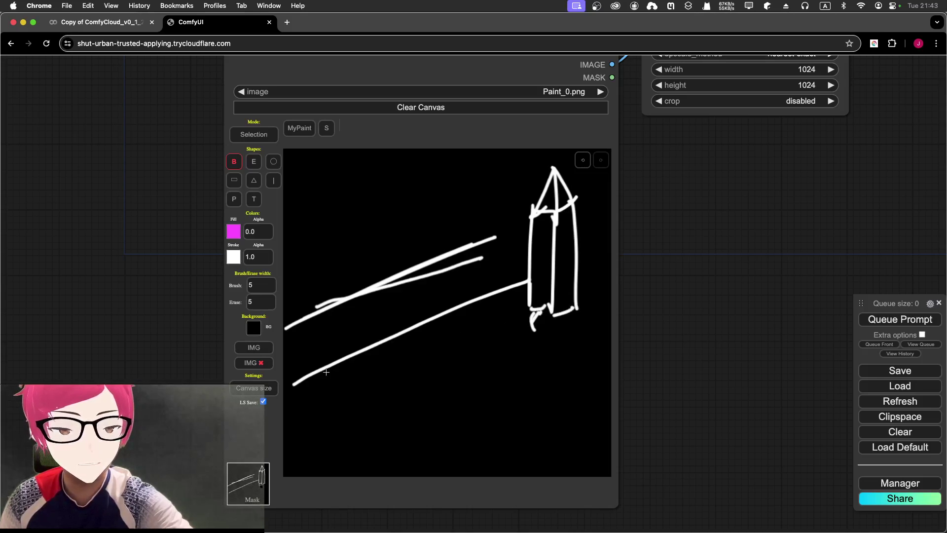
- Brush a second pointed tower at the deck's lower-left end in white, and add the lower deck edge, railing and surface details
mouse_move(315, 324)
left_mouse_down()
mouse_move(321, 380)
mouse_move(313, 313)
mouse_move(349, 340)
mouse_move(361, 421)
left_mouse_up()
mouse_move(309, 319)
left_mouse_down()
mouse_move(317, 286)
mouse_move(351, 328)
mouse_move(327, 252)
mouse_move(362, 322)
mouse_move(380, 417)
mouse_move(380, 394)
left_mouse_up()
left_click_drag(333, 426, 372, 402)
left_click_drag(296, 393, 330, 382)
mouse_move(286, 425)
left_mouse_down()
mouse_move(335, 384)
mouse_move(521, 295)
left_mouse_up()
left_click_drag(379, 333, 437, 302)
mouse_move(400, 326)
left_mouse_down()
mouse_move(444, 303)
mouse_move(420, 282)
left_mouse_up()
left_click_drag(476, 249, 550, 210)
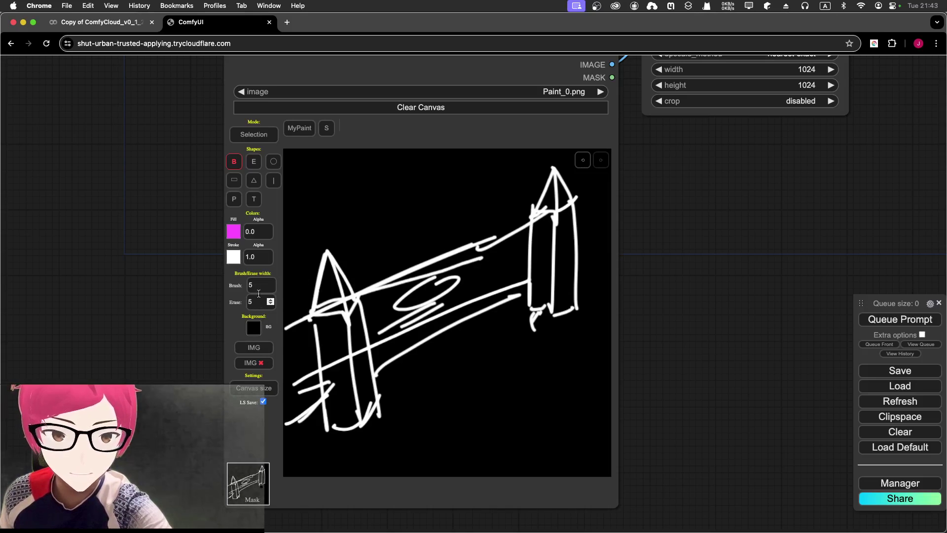
- Change the stroke colour to yellow and brush wavy lines in the sky above the bridge and short slanted lines below it
left_click(235, 257)
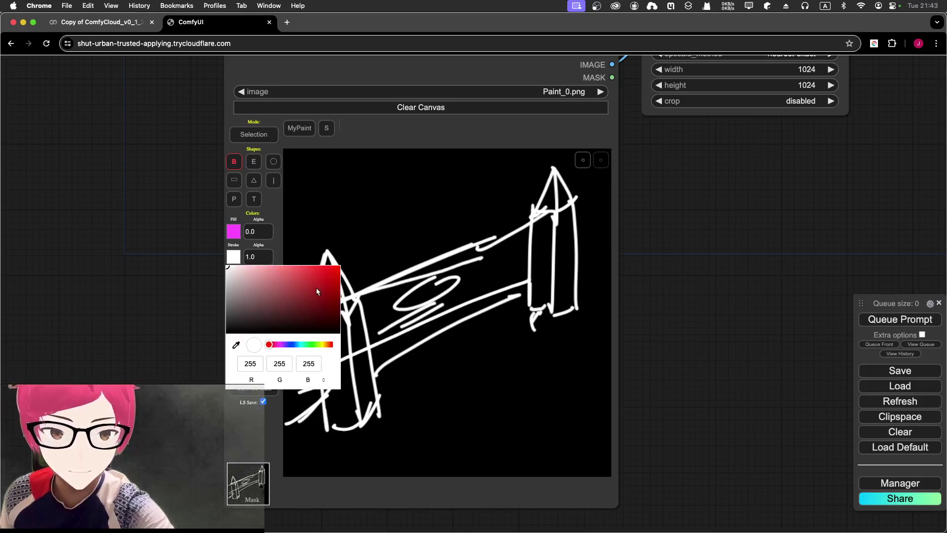
left_click_drag(320, 346, 323, 345)
left_click(307, 277)
left_click(319, 269)
left_click(385, 250)
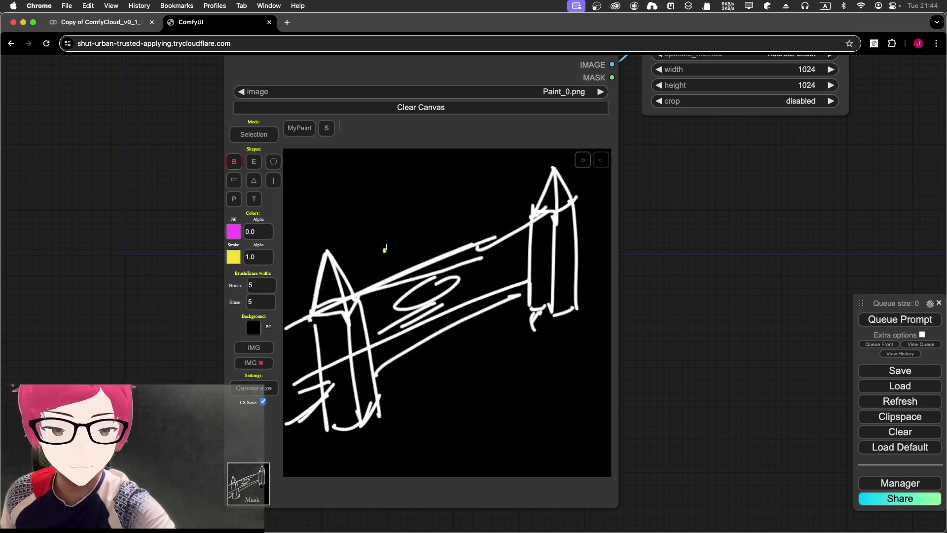
left_click_drag(311, 184, 366, 268)
left_click_drag(346, 197, 383, 253)
left_click_drag(374, 171, 417, 228)
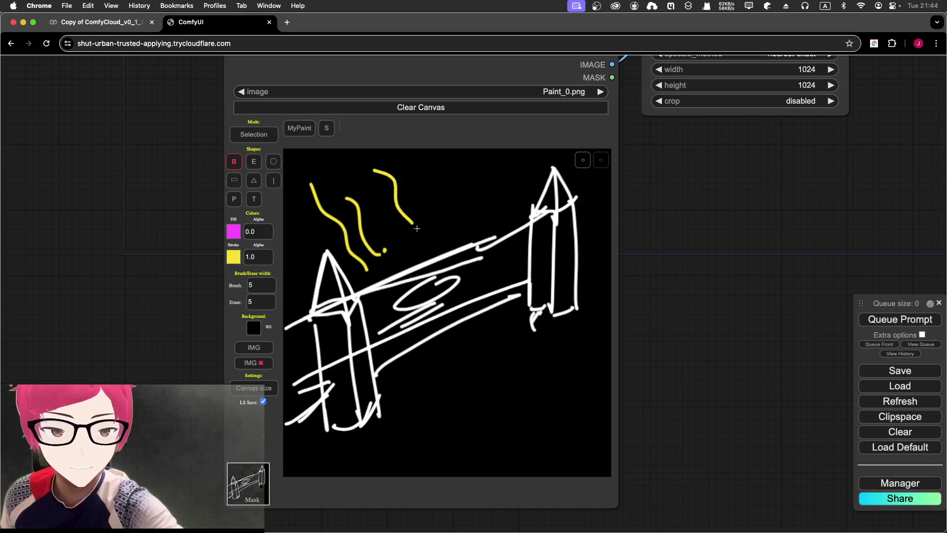
left_click_drag(438, 173, 449, 220)
left_click_drag(422, 375, 448, 434)
left_click_drag(472, 366, 508, 425)
left_click_drag(498, 344, 537, 402)
- Change the stroke colour to dark green (RGB 33, 117, 10) and paint a filled boat-like shape below the bridge over the yellow lines
left_click(233, 257)
left_click(330, 302)
mouse_move(313, 343)
left_mouse_down()
mouse_move(304, 345)
mouse_move(314, 347)
left_mouse_up()
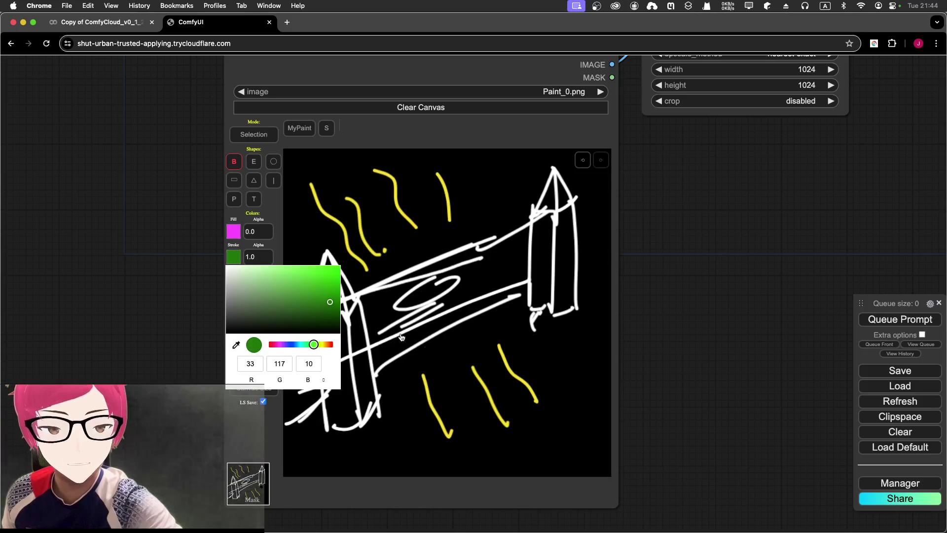
left_click(503, 382)
mouse_move(485, 370)
left_mouse_down()
mouse_move(493, 403)
mouse_move(546, 439)
mouse_move(506, 374)
mouse_move(557, 415)
mouse_move(494, 385)
mouse_move(501, 409)
mouse_move(510, 387)
mouse_move(522, 414)
mouse_move(535, 427)
mouse_move(543, 414)
mouse_move(557, 447)
left_mouse_up()
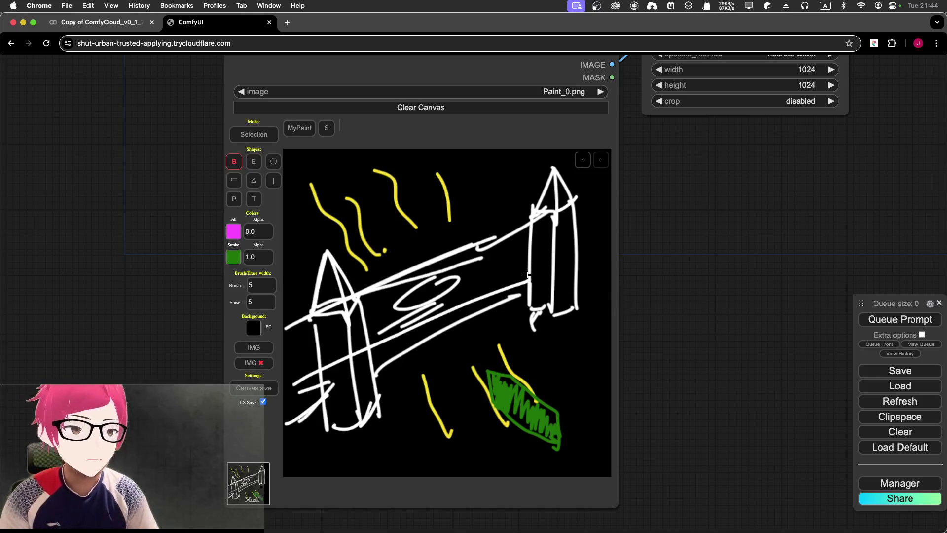
- Examine the generated image in the Save Image node, including the area under the deck and the water, and compare it with the painted sketch
scroll(624, 304, "down", 4)
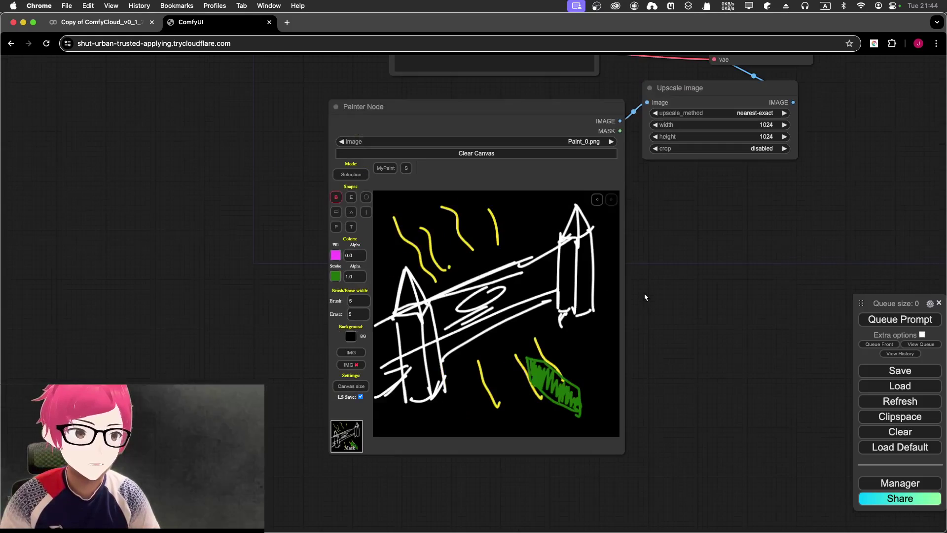
left_click_drag(722, 230, 551, 270)
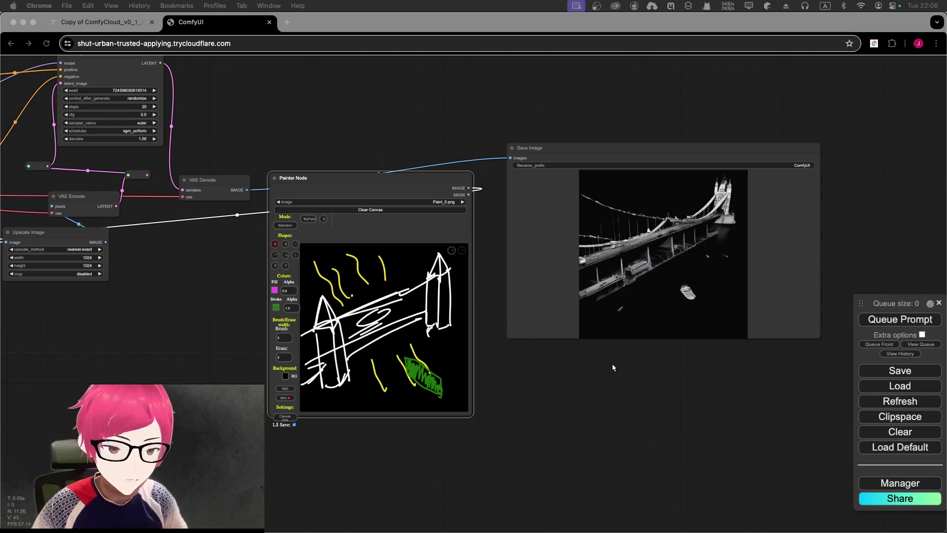
scroll(613, 312, "up", 5)
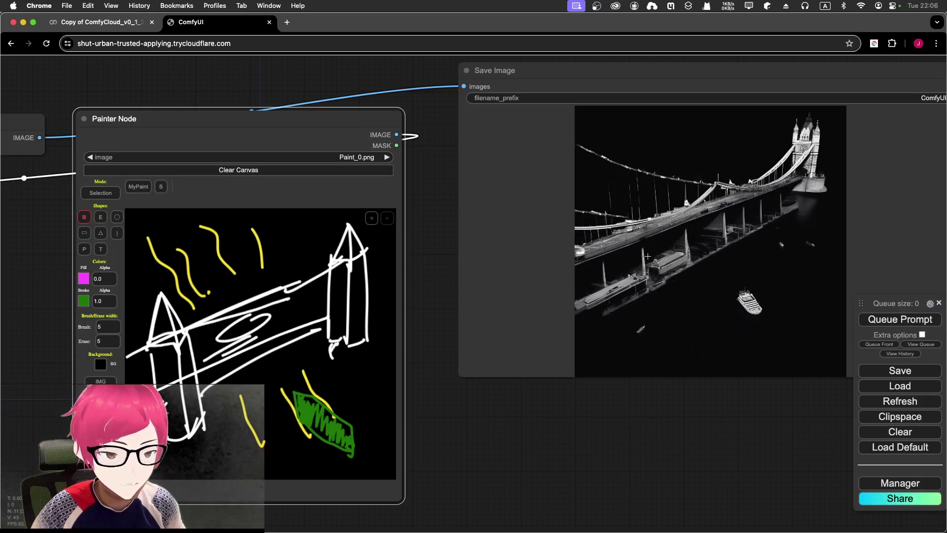
left_click_drag(692, 413, 604, 407)
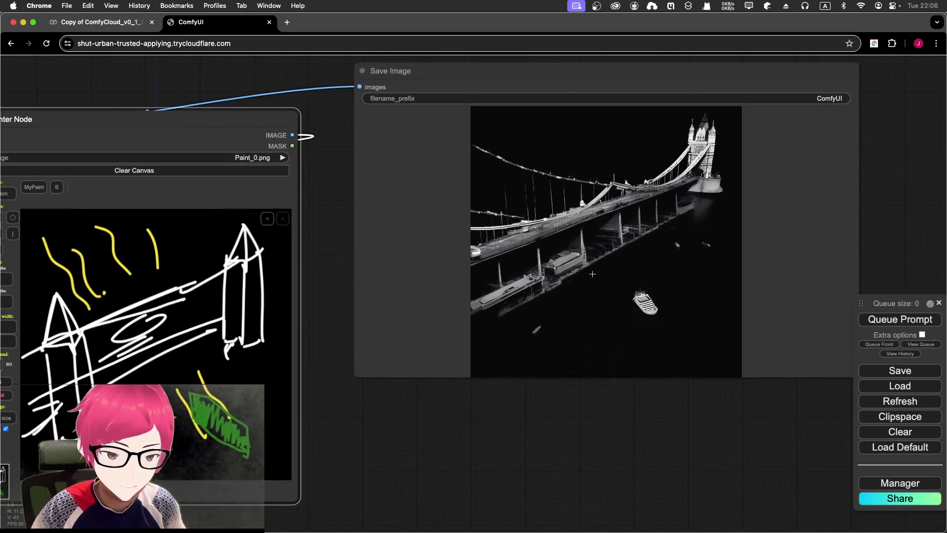
scroll(593, 274, "up", 10)
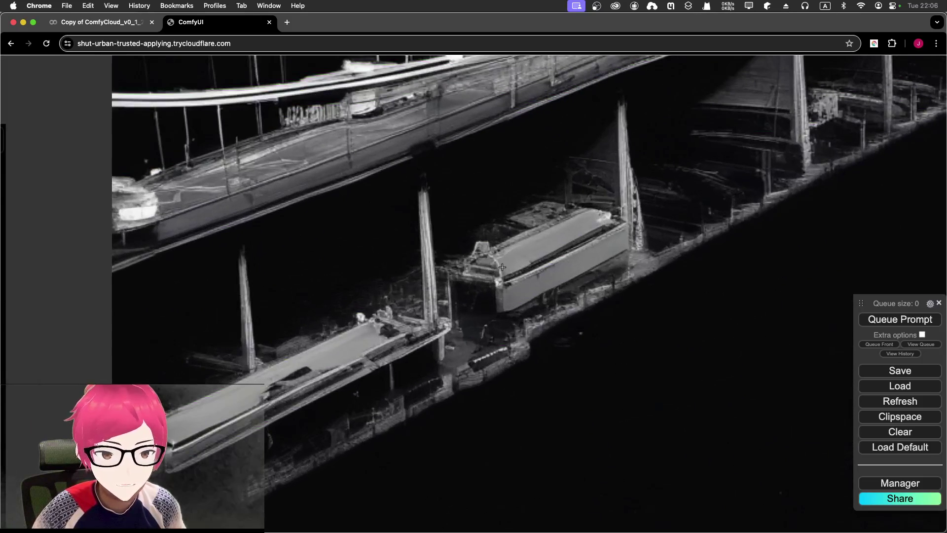
scroll(482, 237, "up", 2)
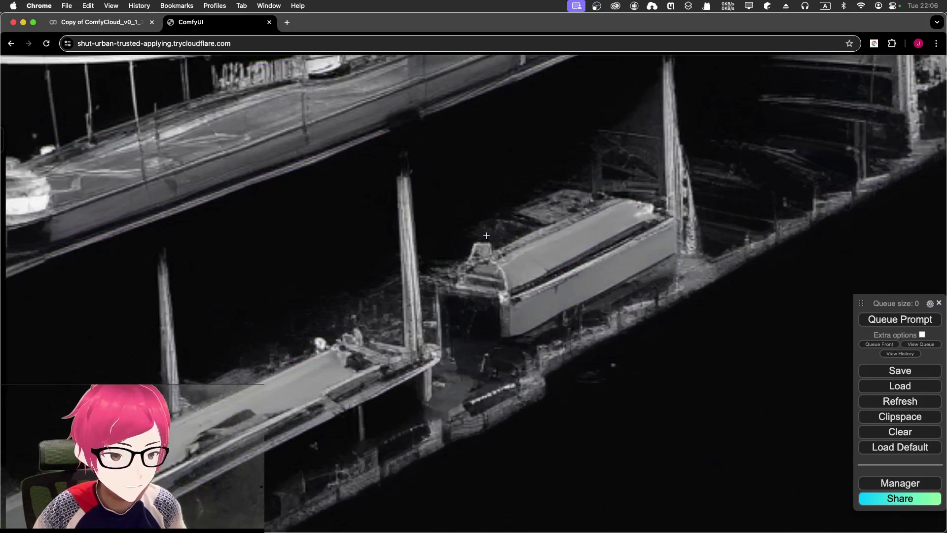
scroll(495, 246, "down", 1)
scroll(495, 246, "down", 3)
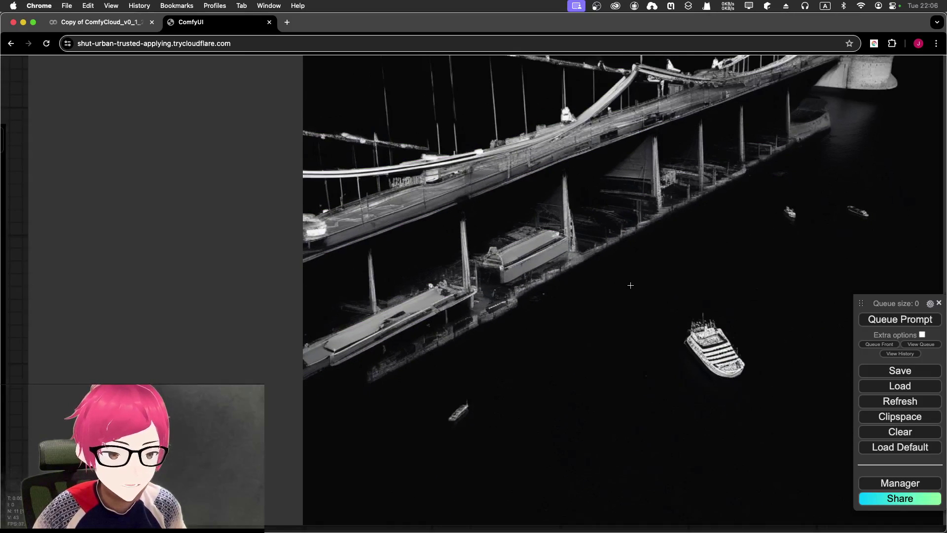
scroll(631, 281, "right", 3)
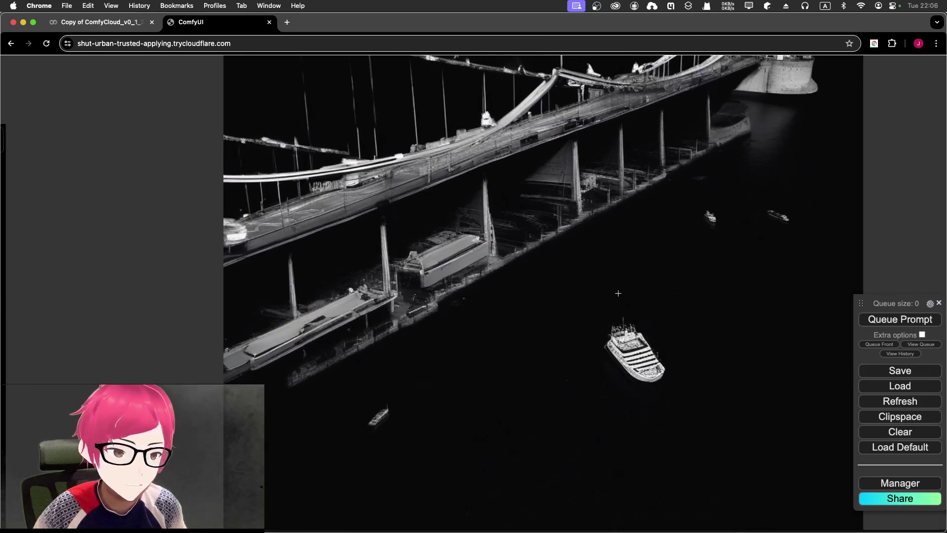
scroll(626, 306, "down", 3)
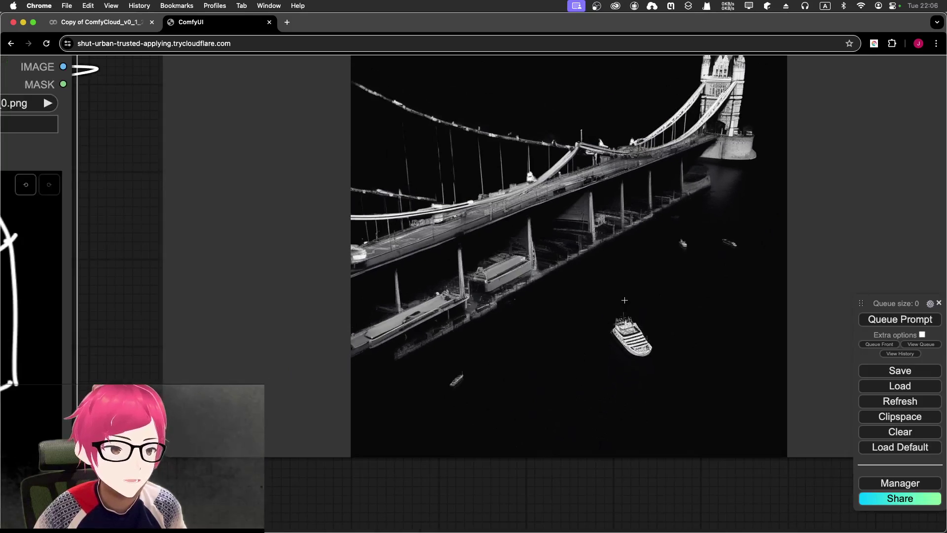
scroll(625, 300, "down", 4)
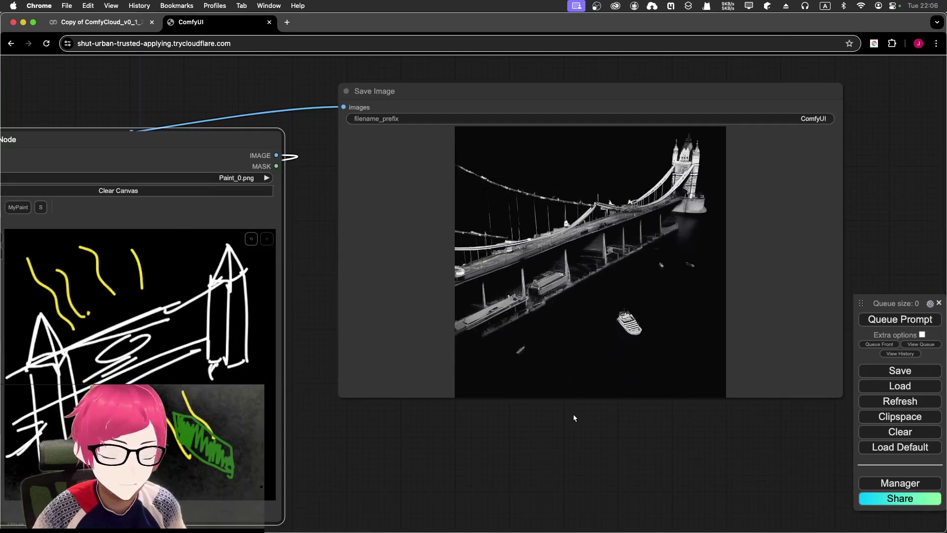
scroll(574, 417, "down", 2)
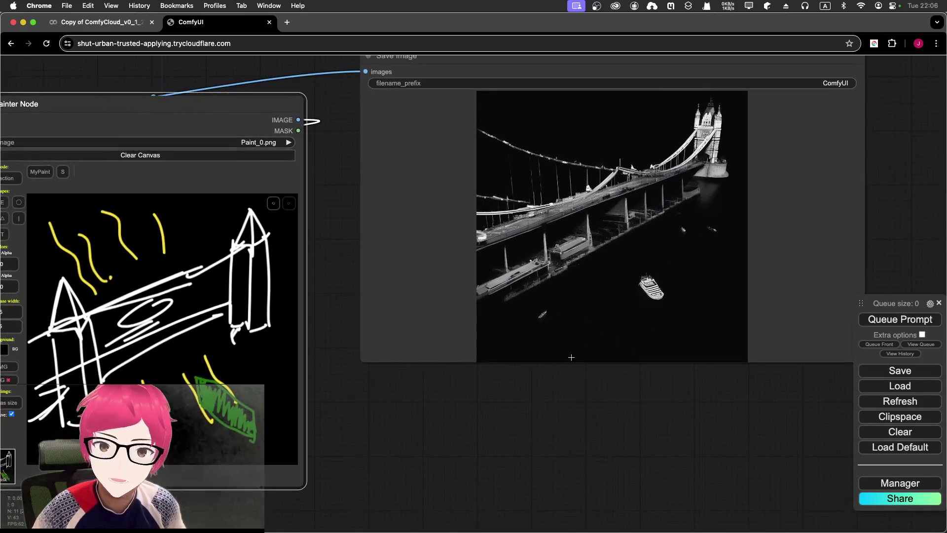
left_click_drag(540, 340, 704, 338)
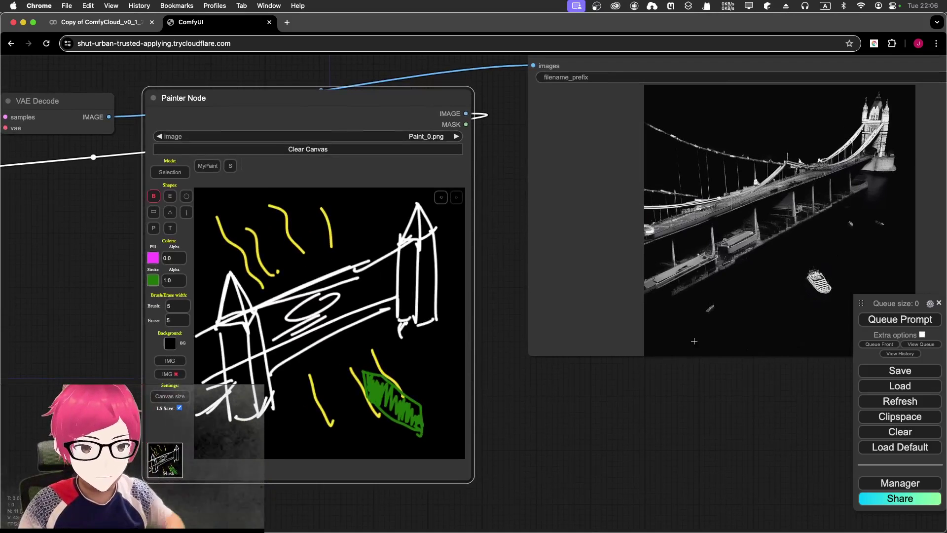
scroll(694, 340, "right", 3)
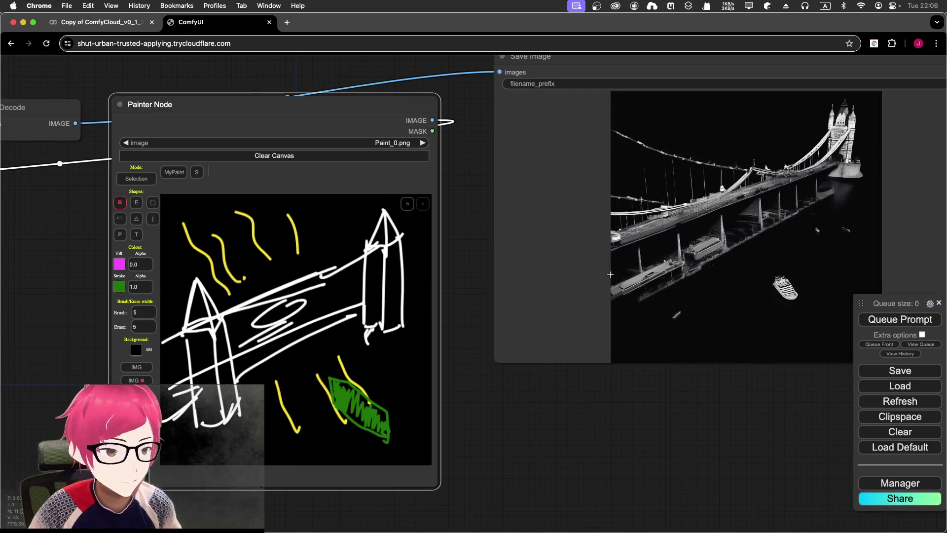
left_click_drag(628, 306, 588, 313)
scroll(606, 321, "down", 1)
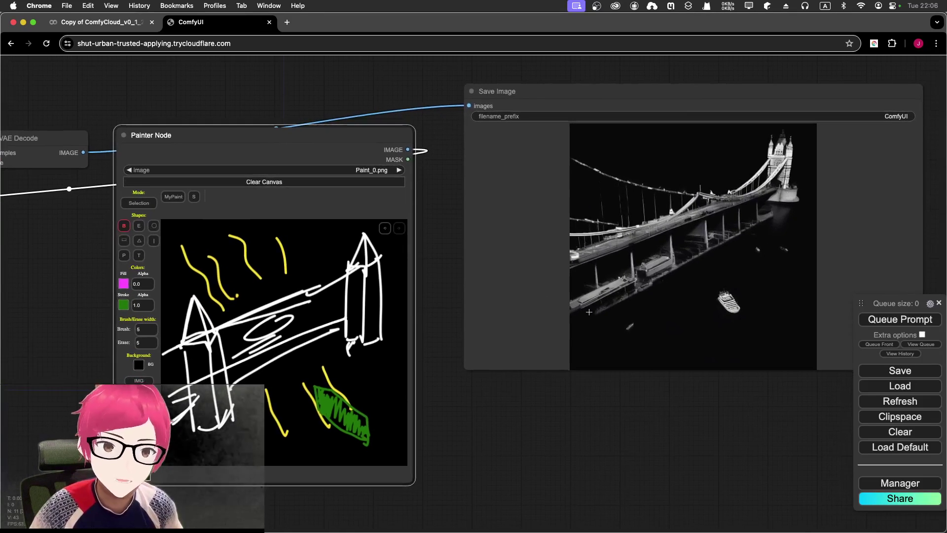